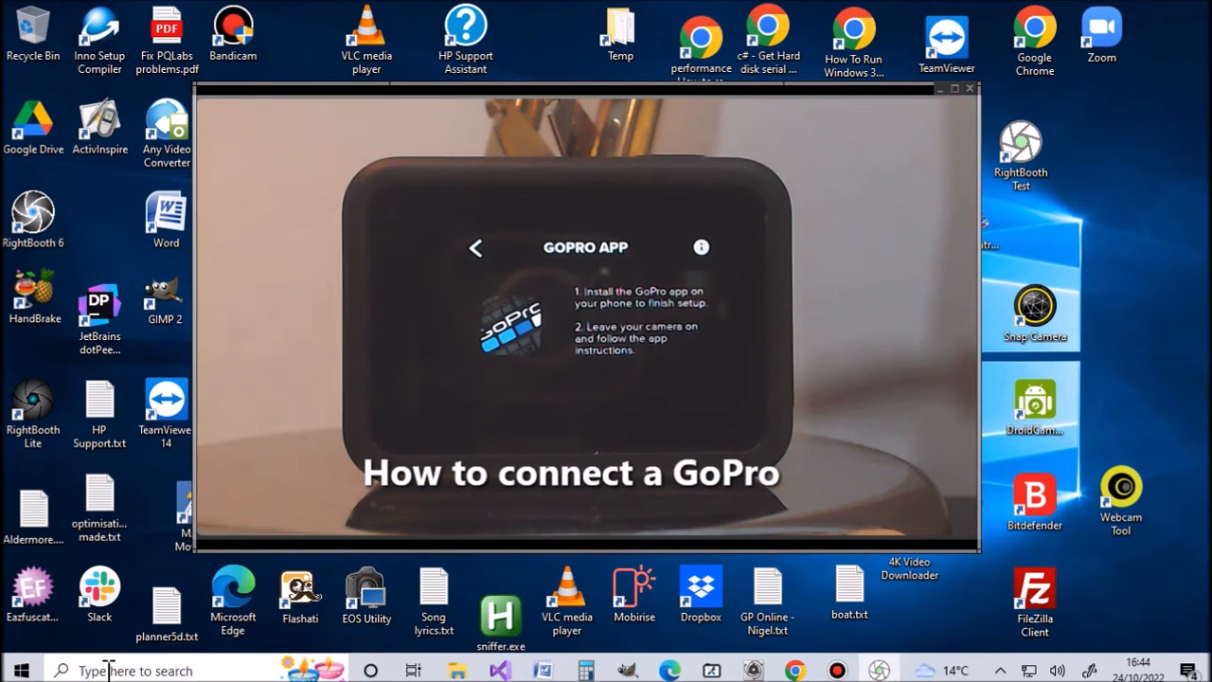
Step: Open the Bluetooth and other devices settings and place that window beside the GoPro video window
left_click(121, 667)
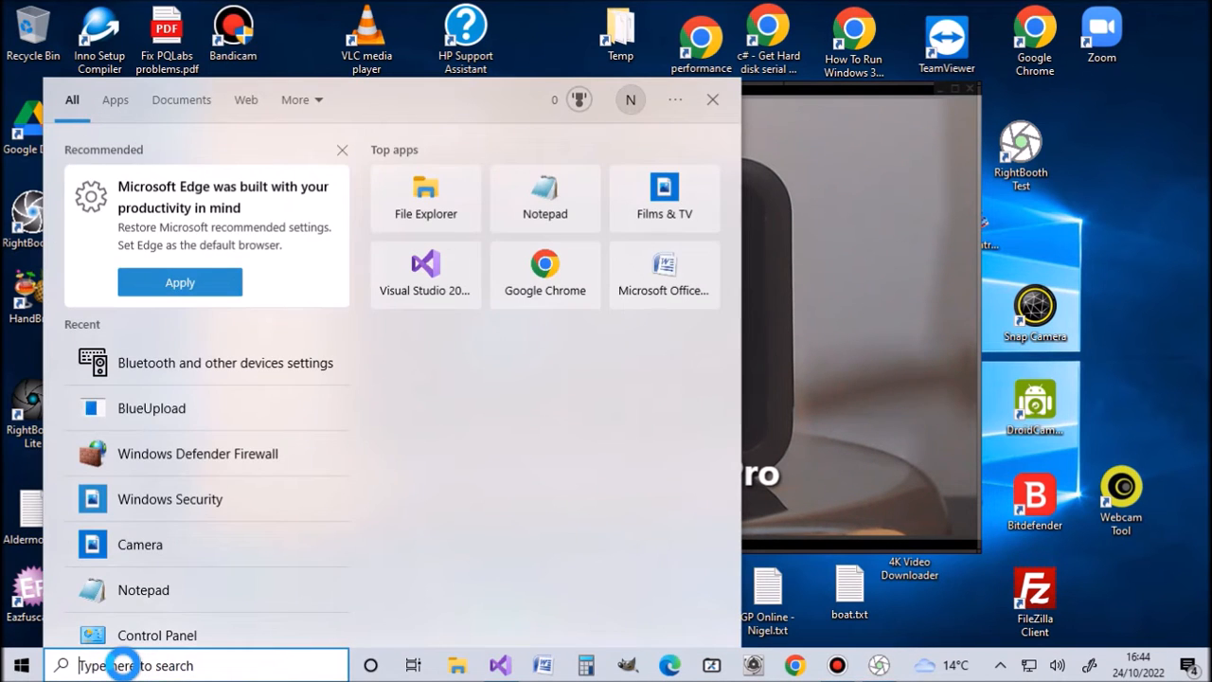
type("blu")
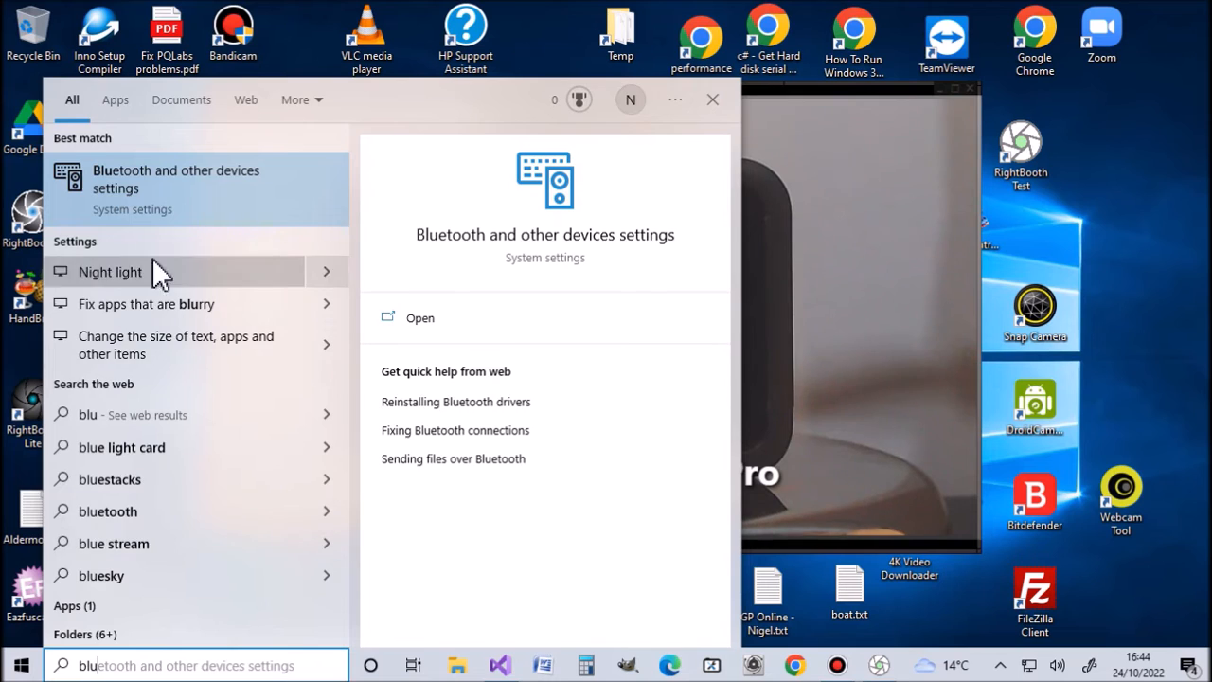
left_click(170, 179)
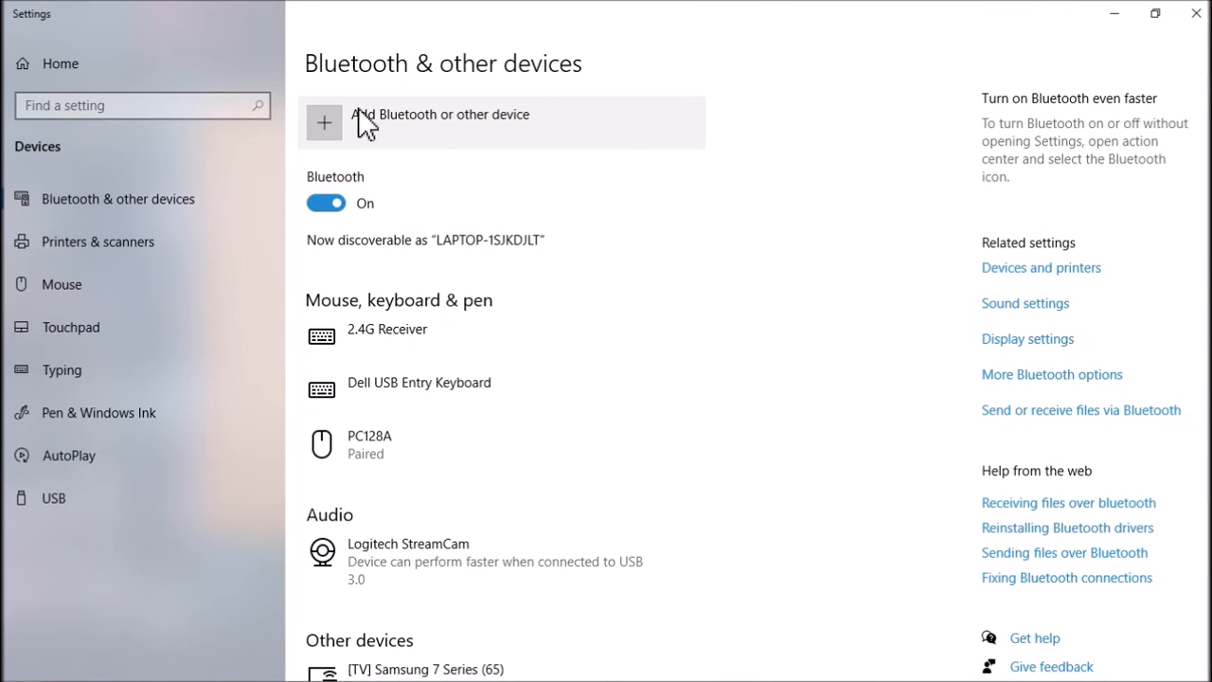
left_click_drag(747, 24, 370, 59)
left_click_drag(769, 83, 1062, 62)
left_click(461, 53)
left_click_drag(461, 53, 214, 58)
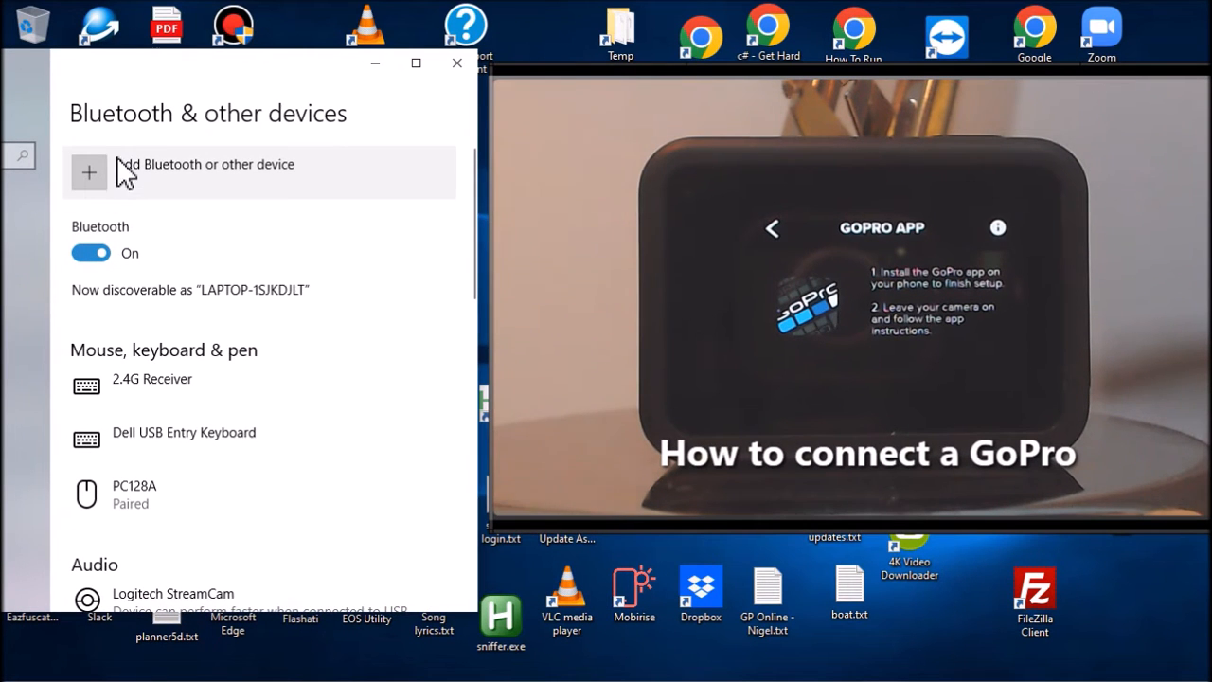
Step: Add GoPro 2453 as a Bluetooth device, check its entry under Other devices, and close the settings
left_click(96, 174)
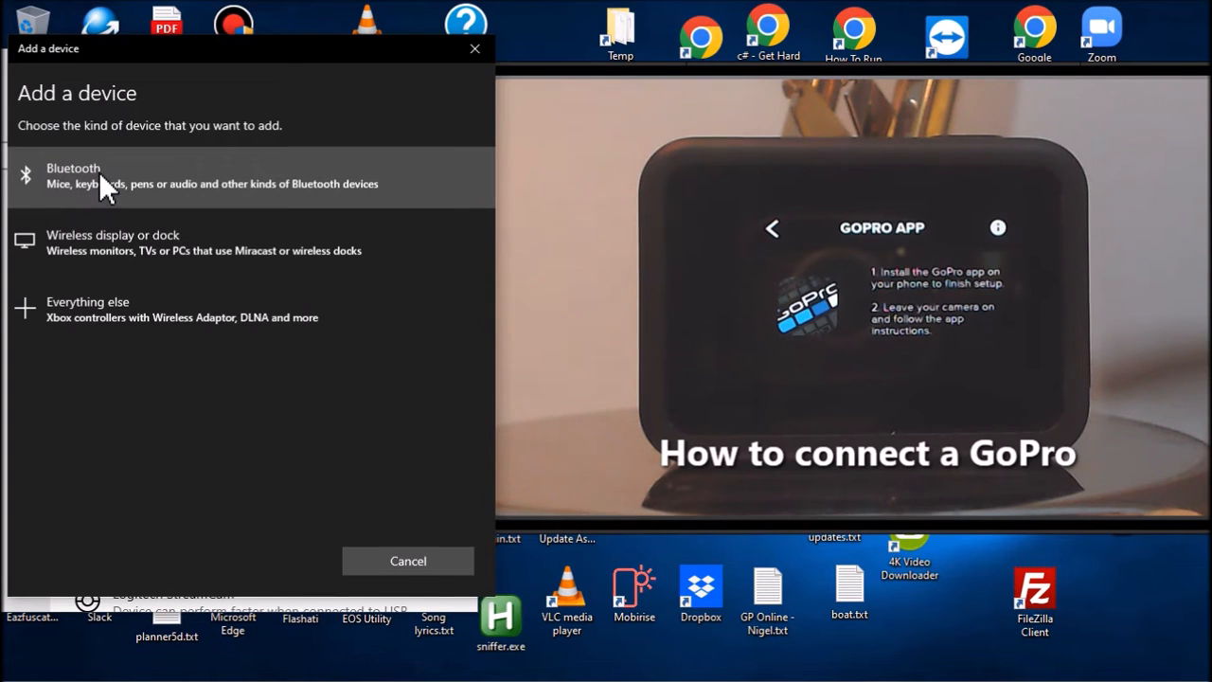
left_click(98, 172)
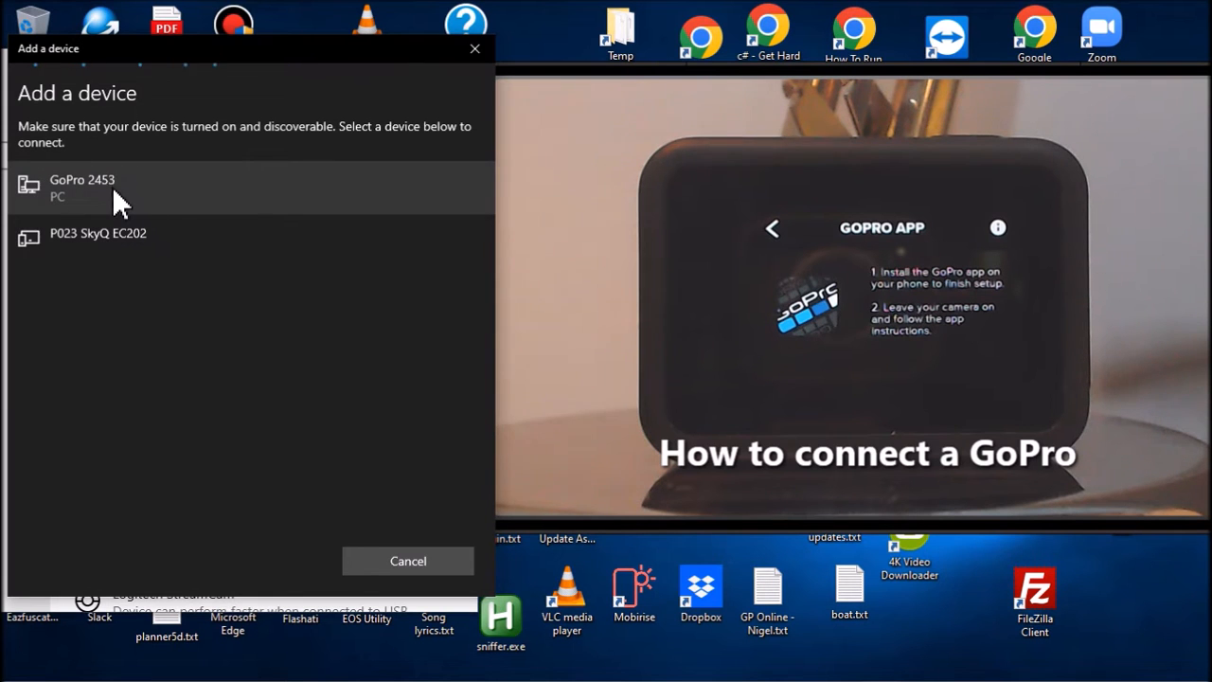
left_click(85, 185)
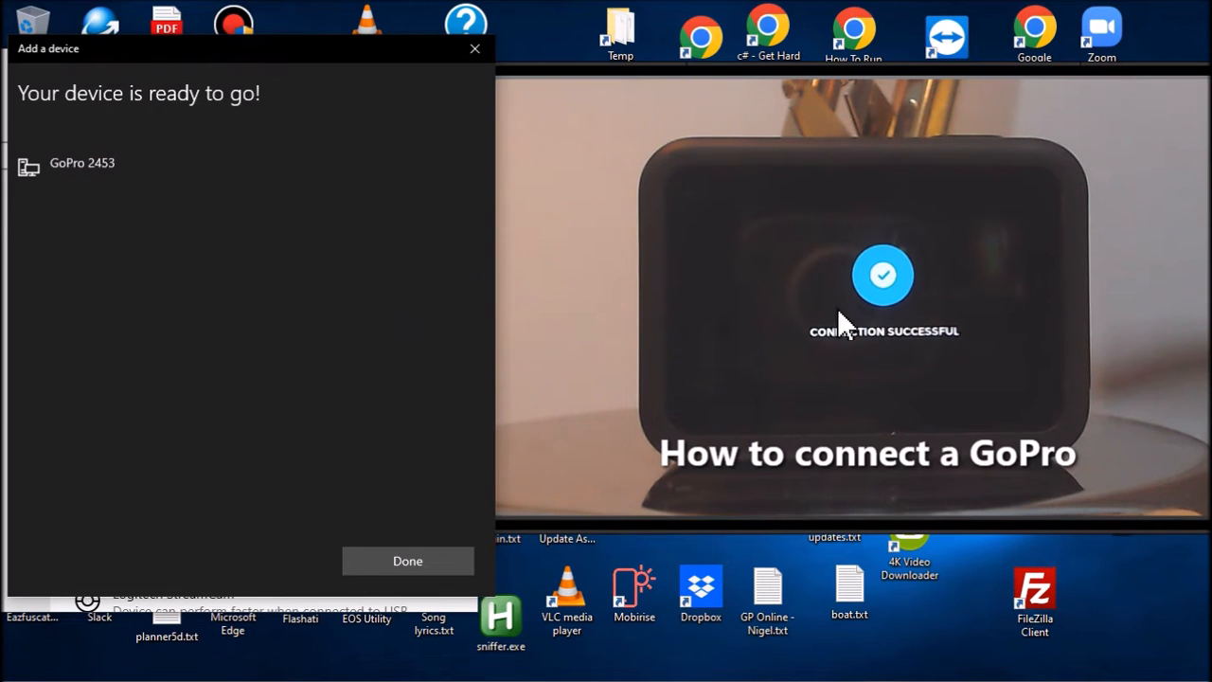
left_click(423, 559)
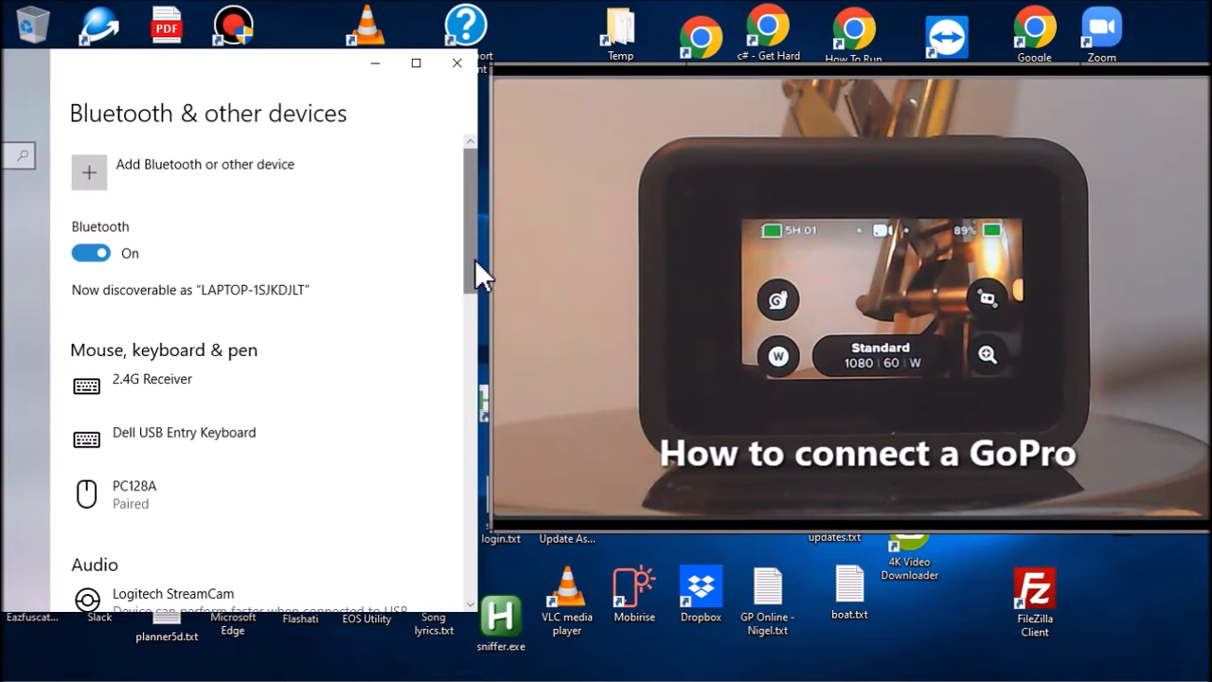
left_click_drag(474, 259, 452, 382)
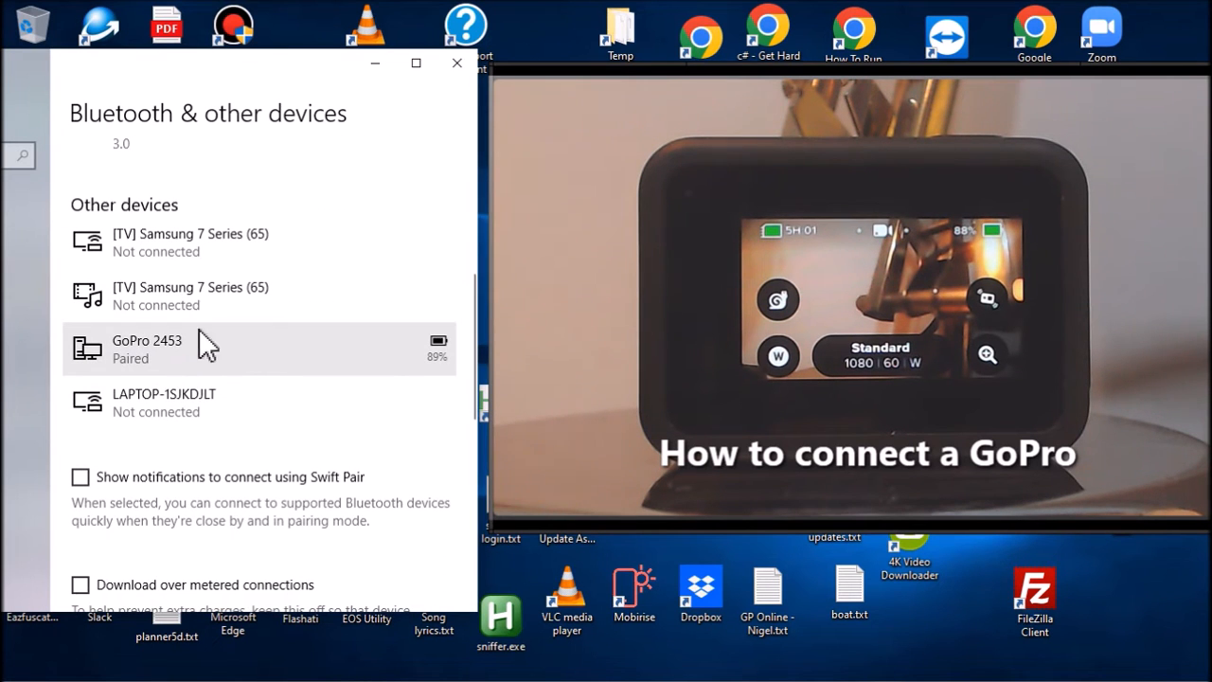
left_click(455, 65)
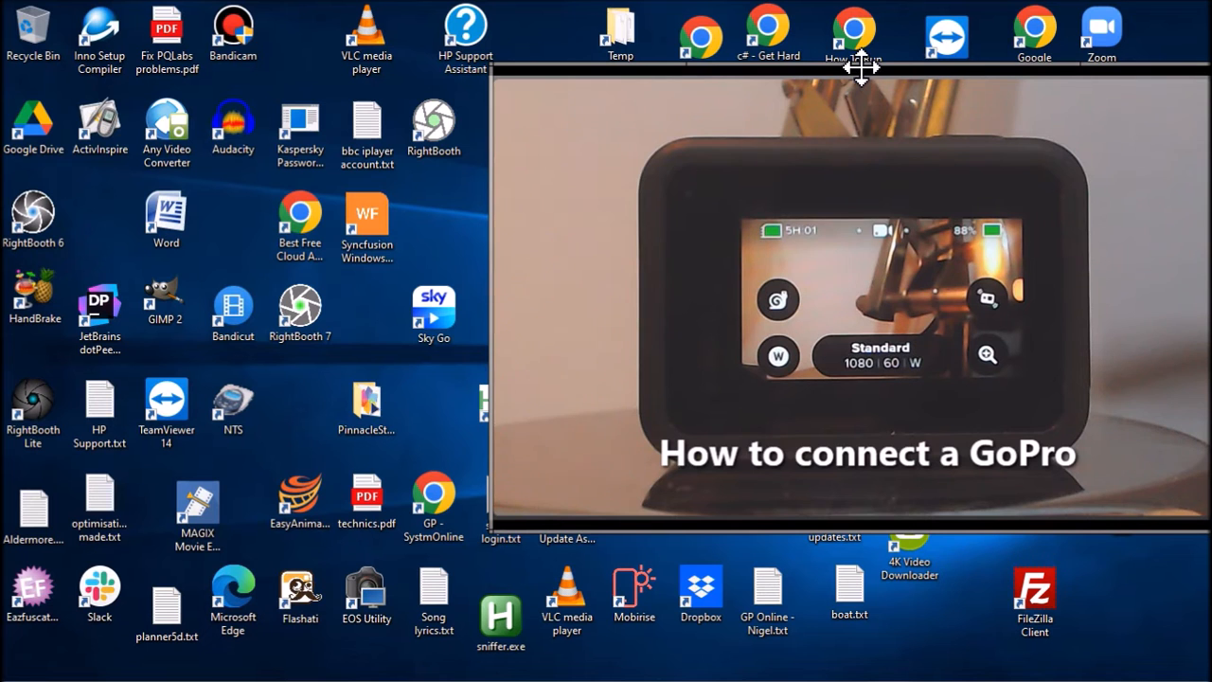
Step: Switch to Camera Tools for Heros and arrange its window beside a reduced GoPro video window
left_click_drag(860, 65, 416, 17)
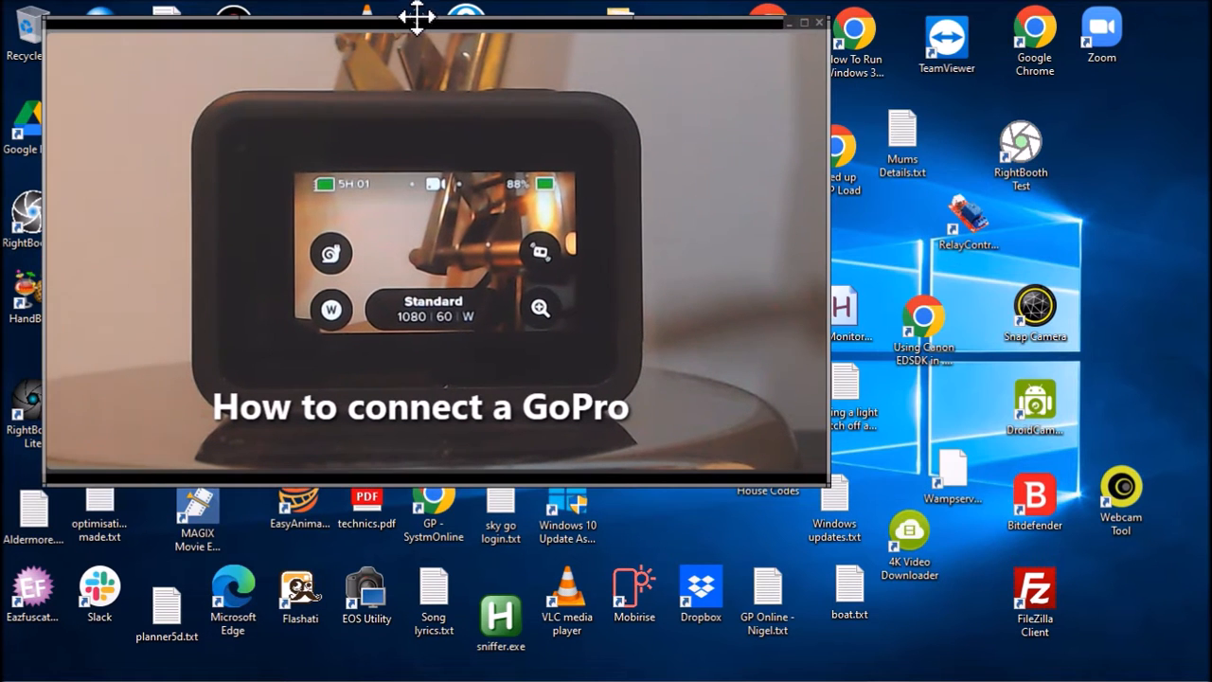
mouse_move(801, 673)
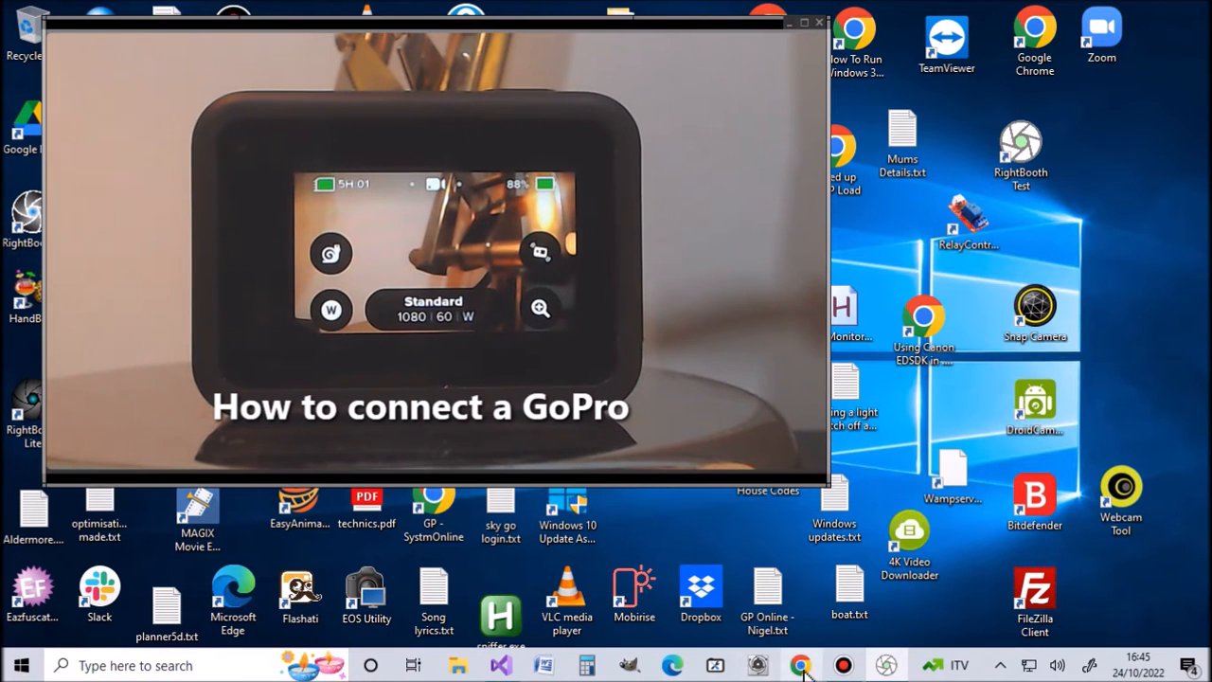
left_click(713, 667)
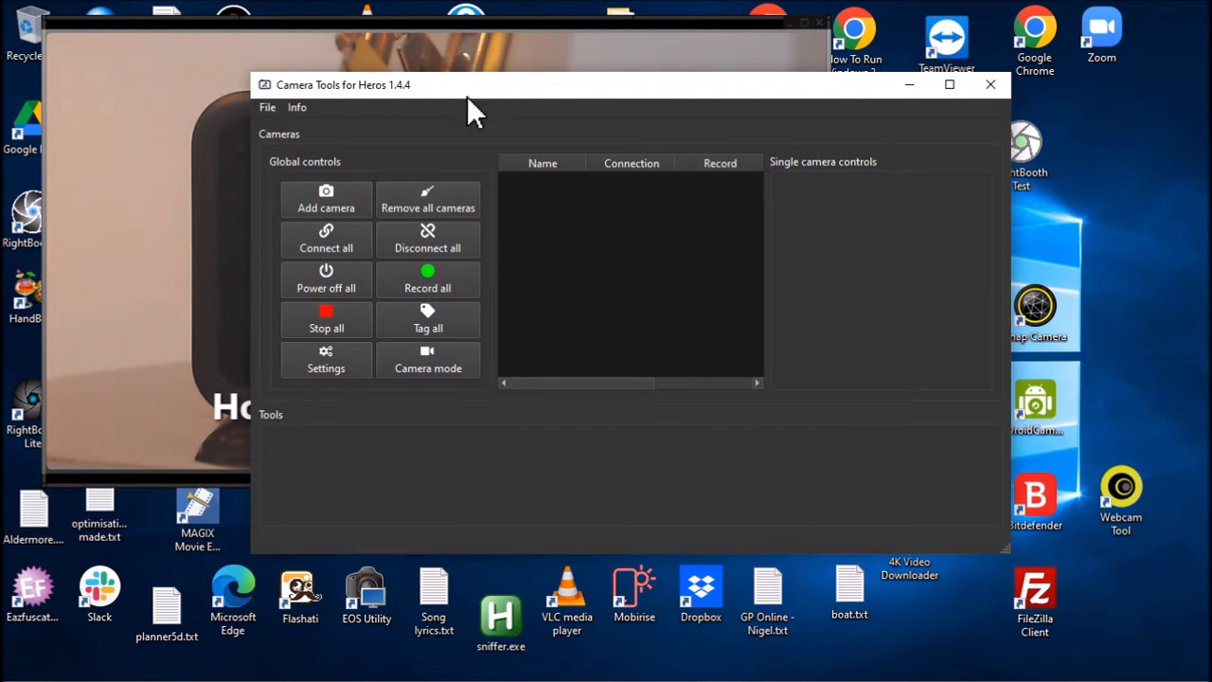
left_click_drag(541, 89, 771, 169)
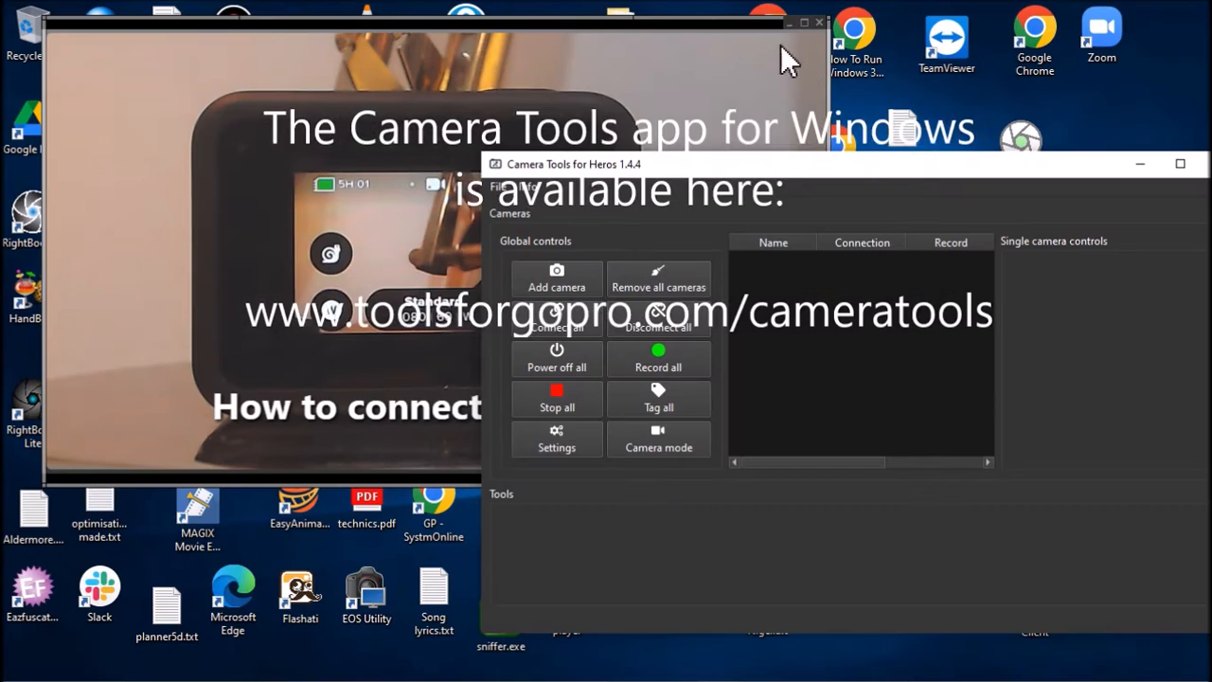
left_click(602, 22)
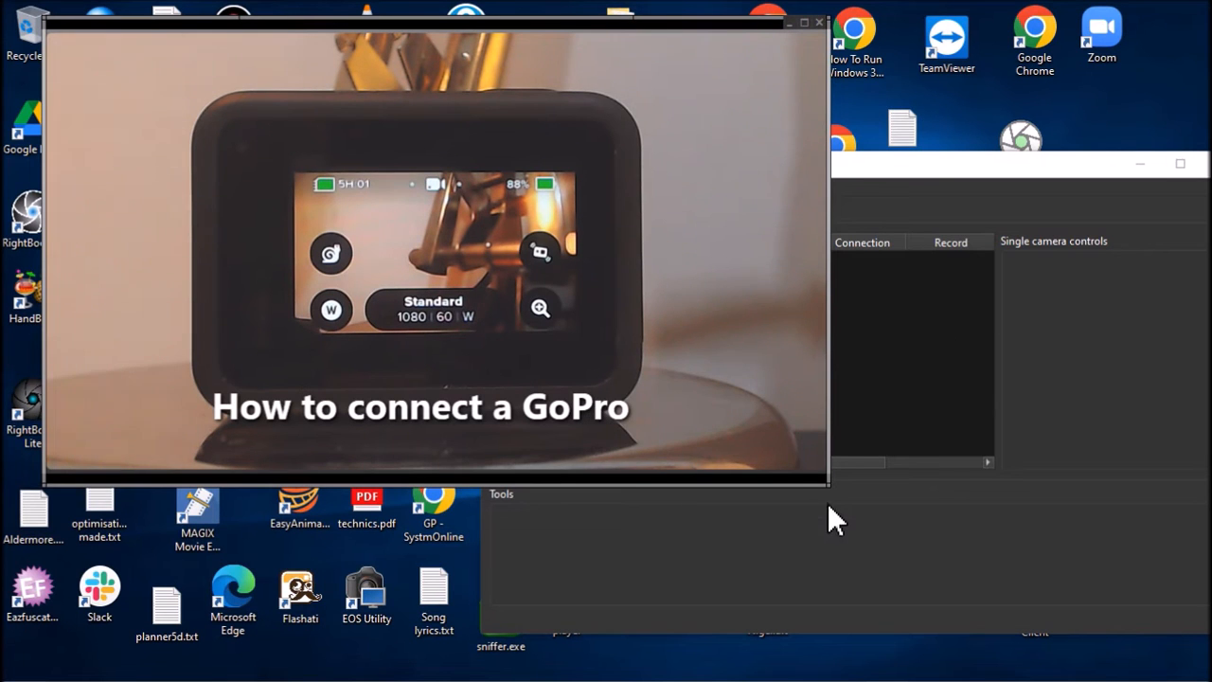
left_click_drag(824, 489, 551, 334)
left_click_drag(885, 163, 848, 158)
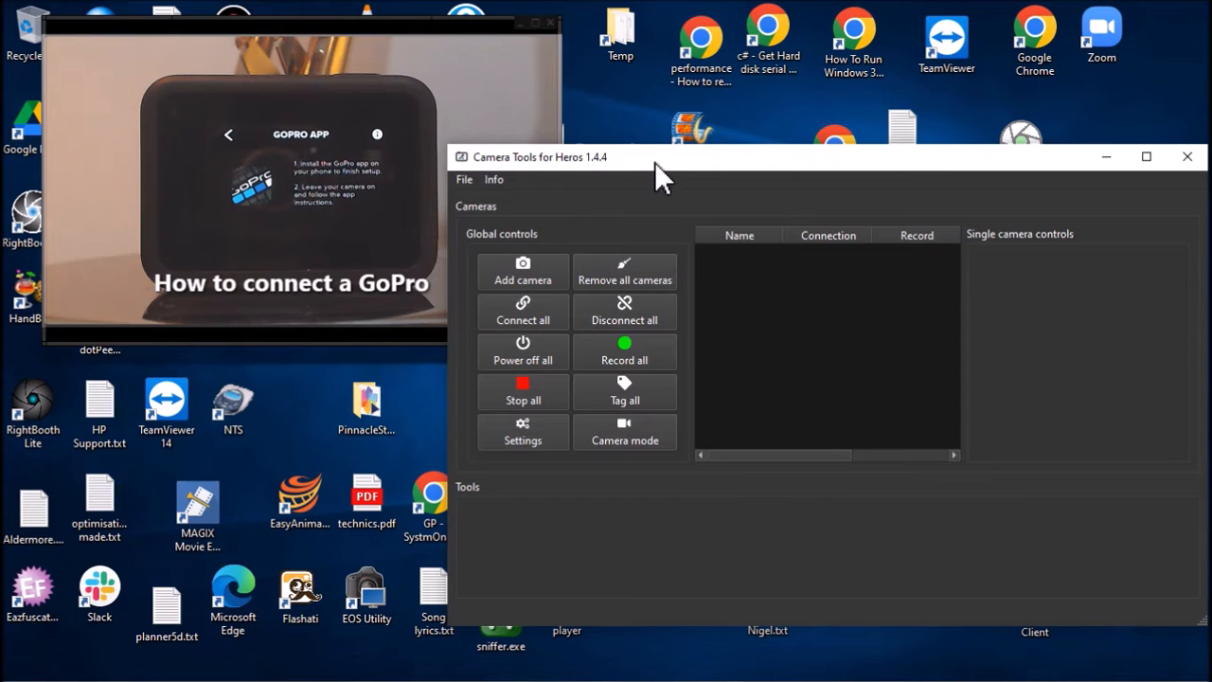
mouse_move(688, 156)
left_mouse_down()
mouse_move(652, 139)
mouse_move(679, 139)
left_mouse_up()
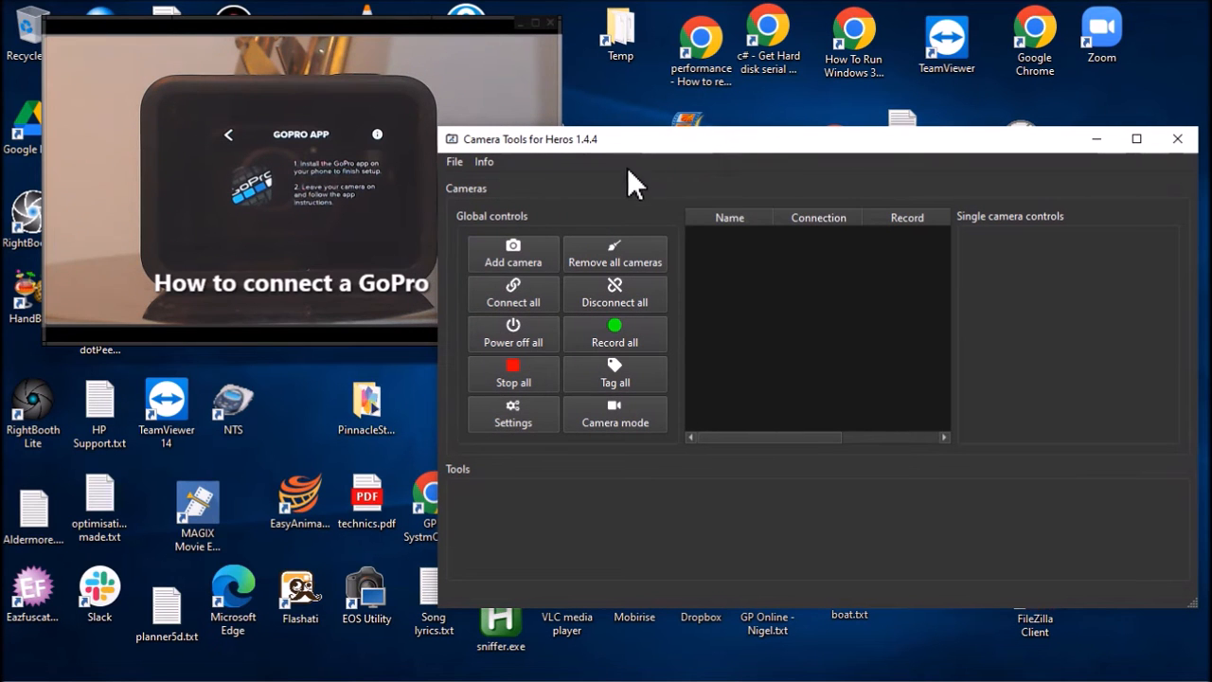
Step: Add the Bluetooth-connected camera GoPro 2453 to the Camera Tools camera list
left_click(514, 256)
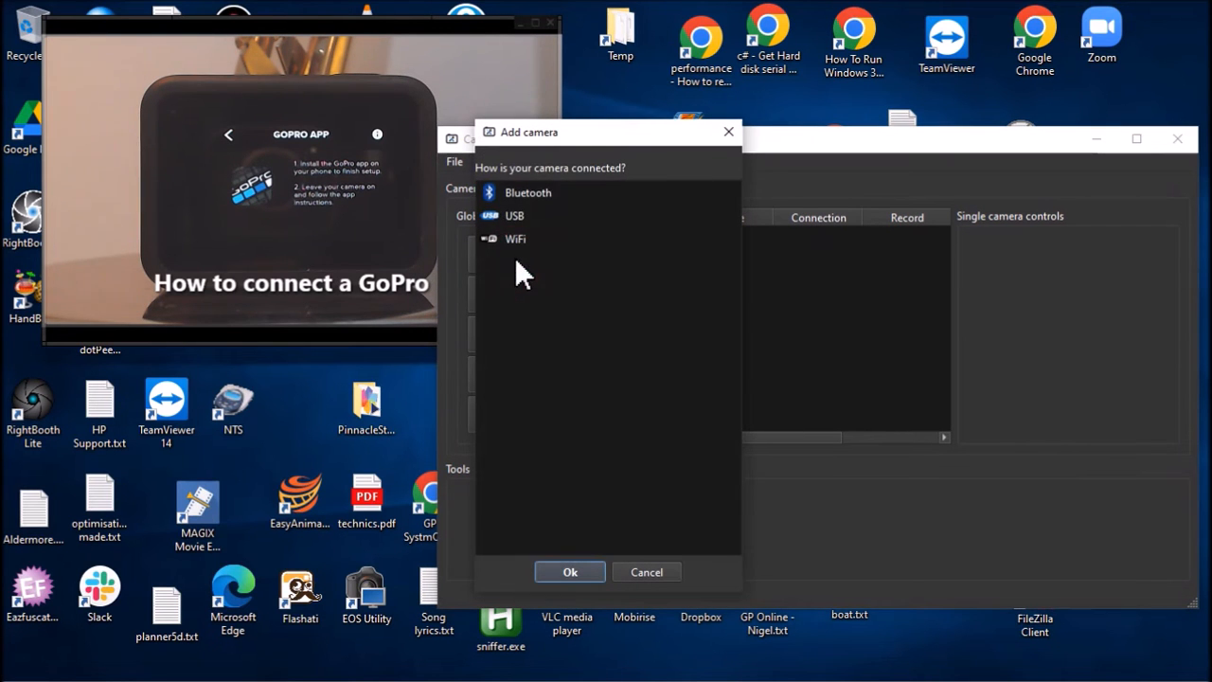
left_click(521, 193)
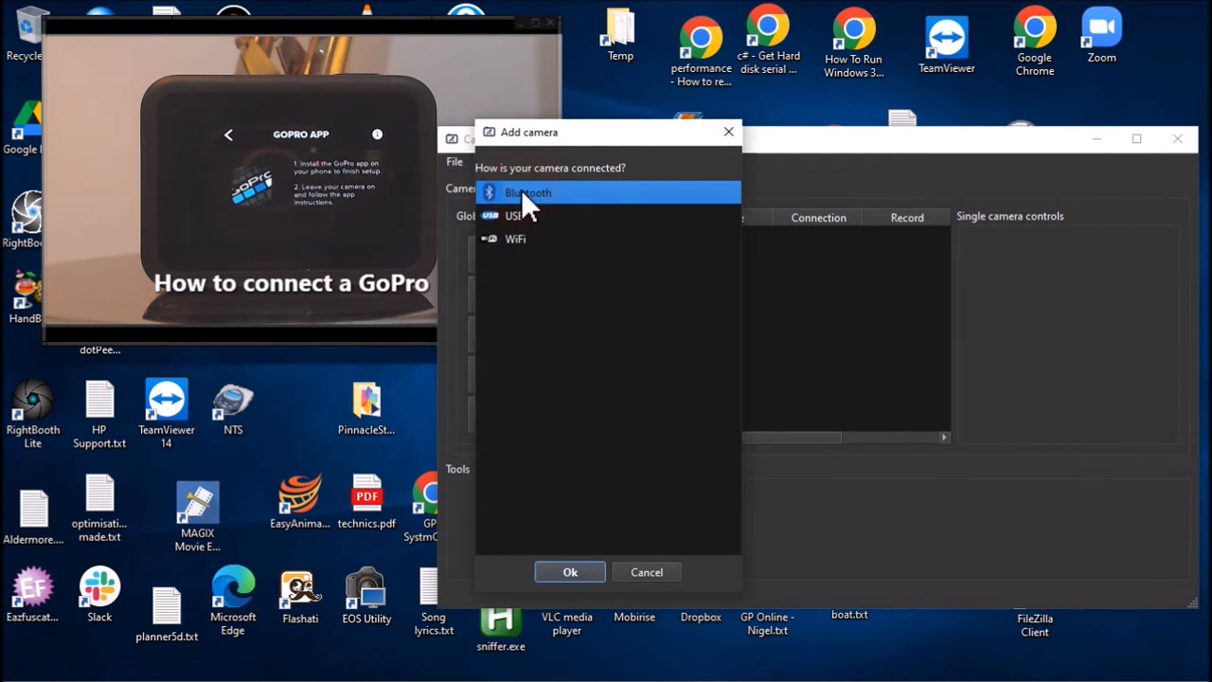
left_click(570, 572)
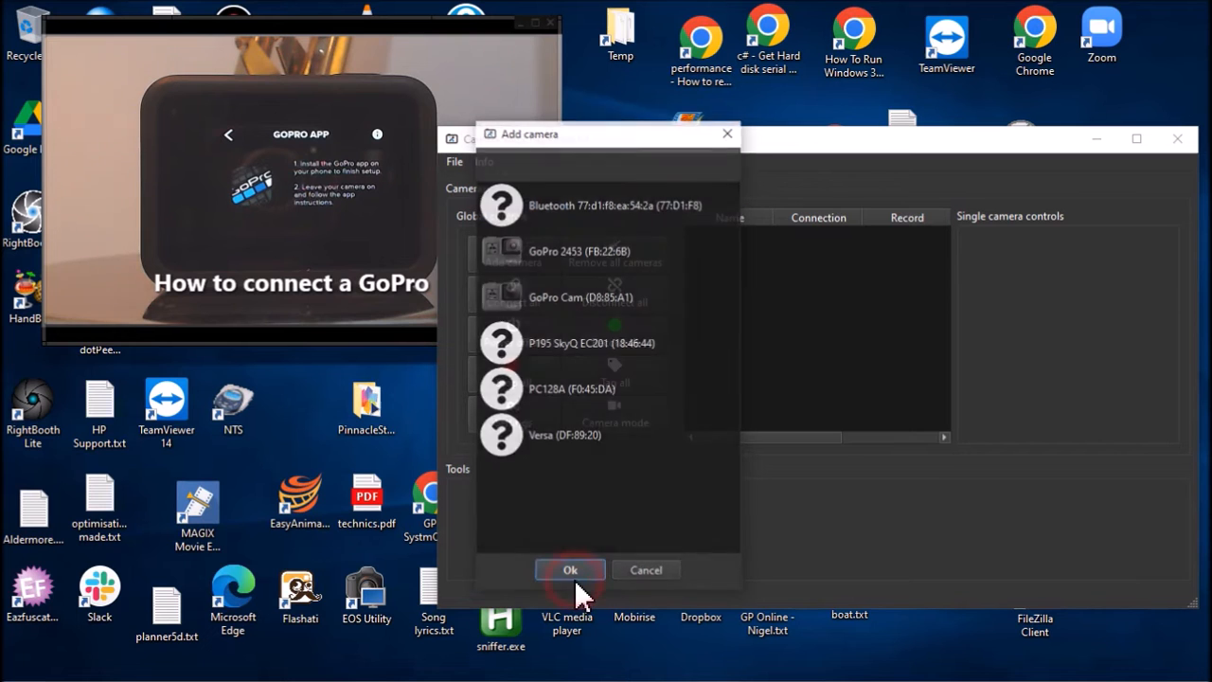
left_click(558, 252)
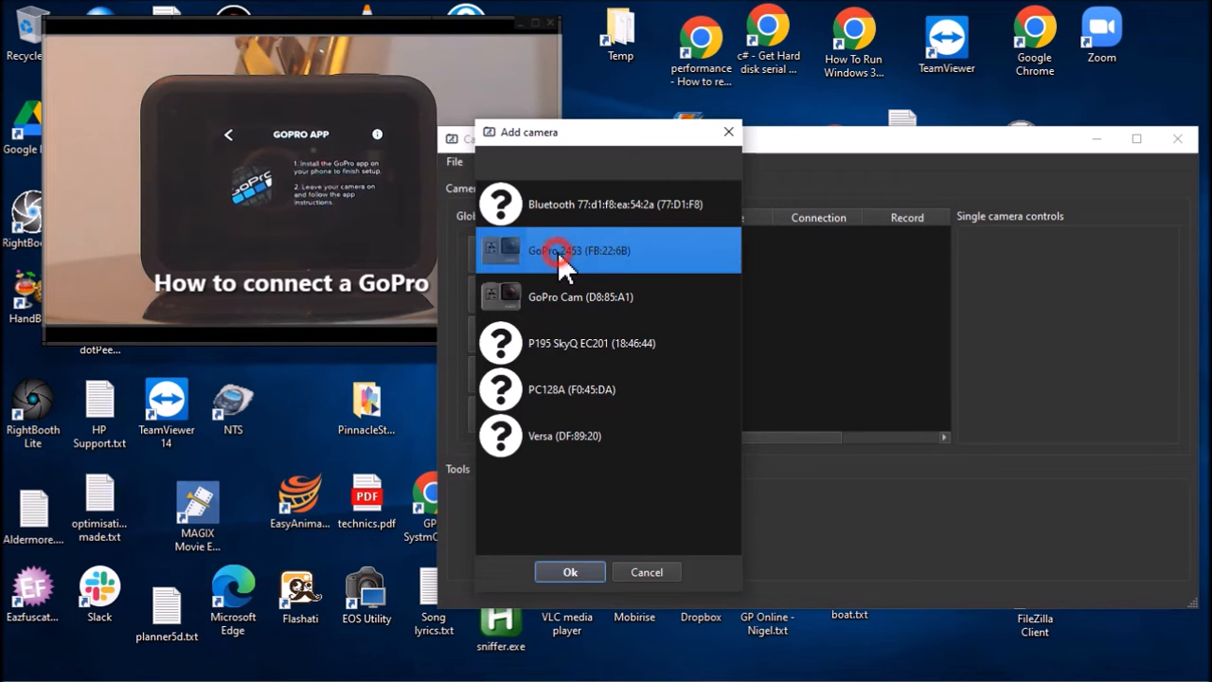
left_click(580, 572)
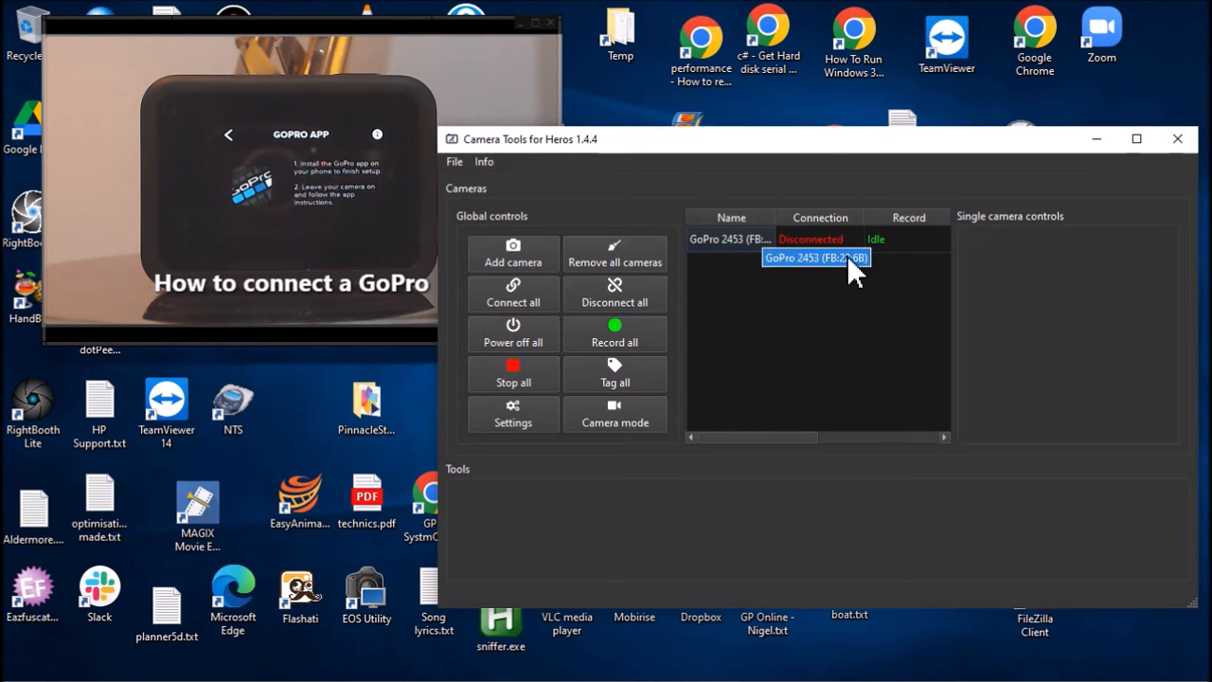
Step: Connect to the GoPro 2453 camera in the list and pair it with the computer
left_click(751, 244)
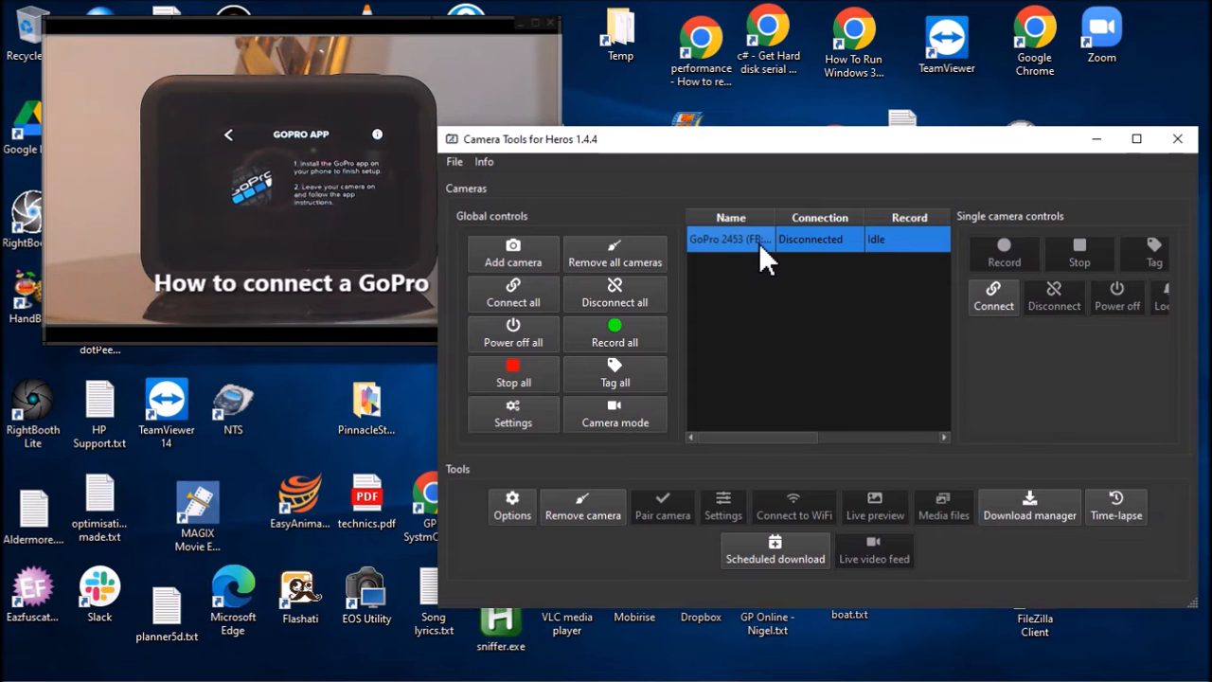
left_click(994, 296)
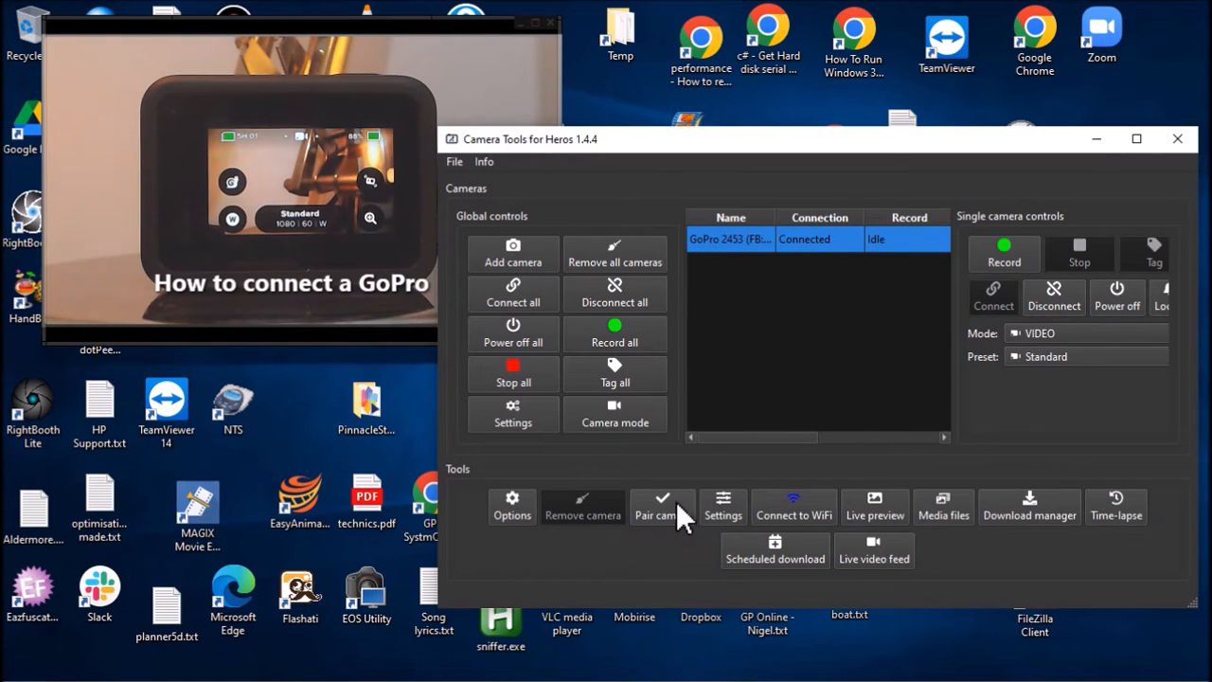
left_click(676, 501)
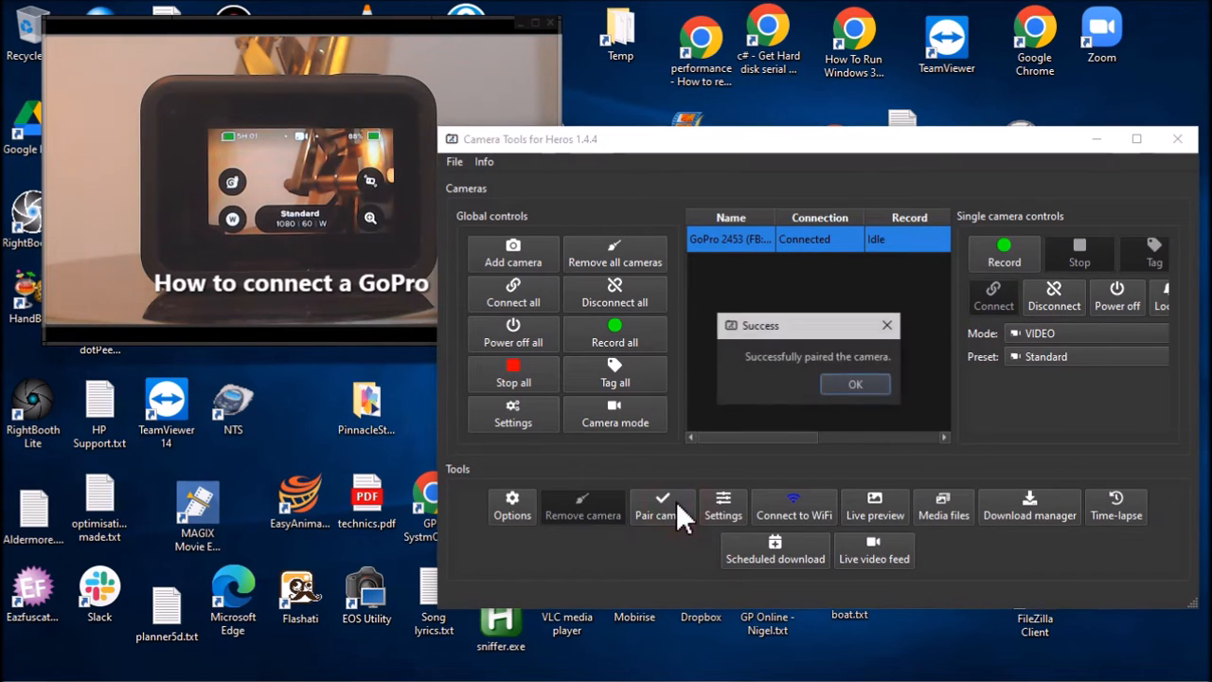
left_click(863, 384)
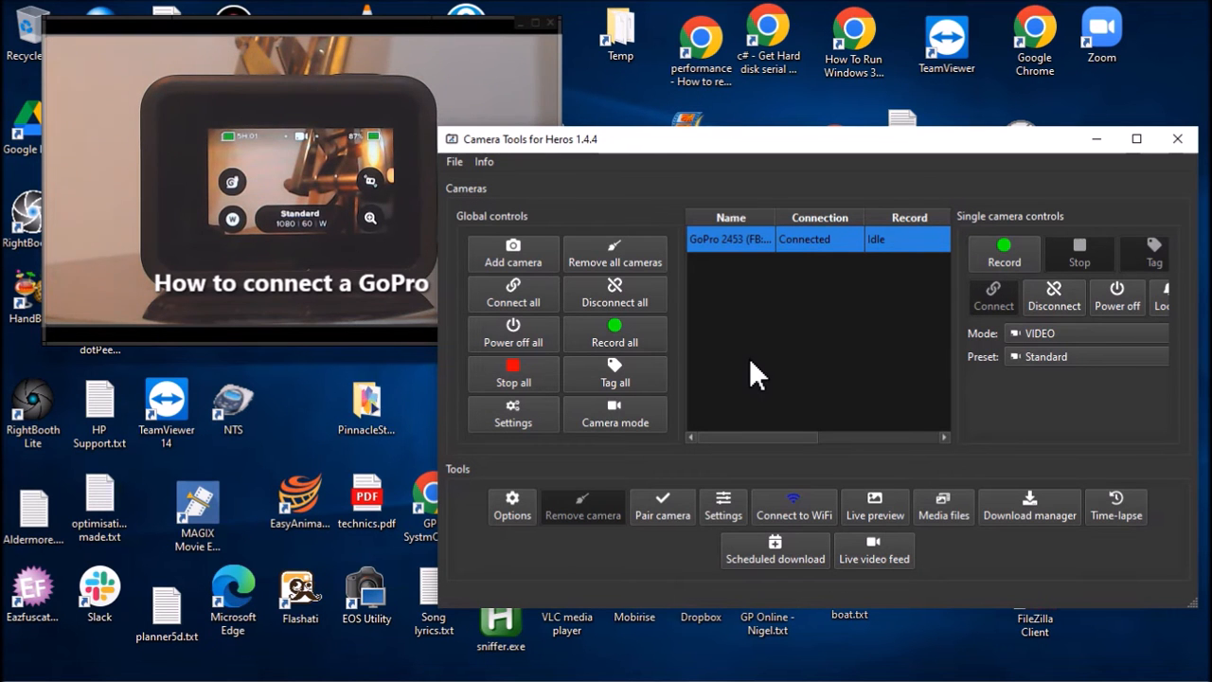
Step: Enlarge the GoPro video window and reposition the Camera Tools window in front of it
left_click(338, 21)
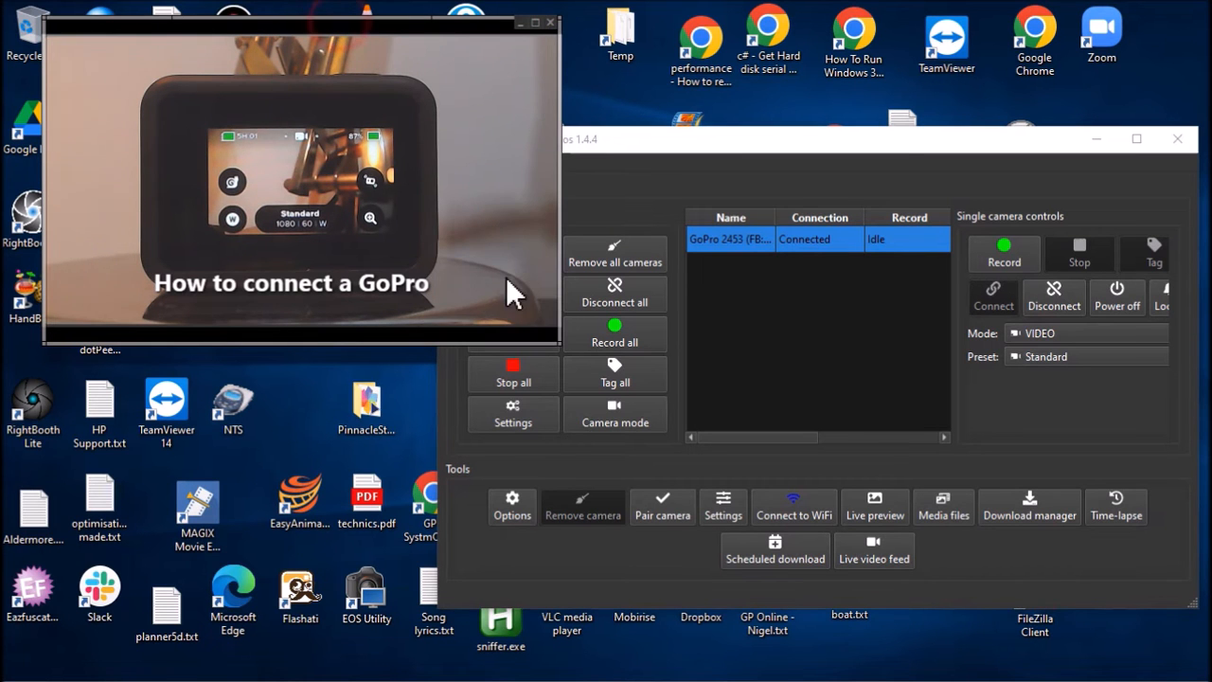
left_click_drag(559, 343, 959, 585)
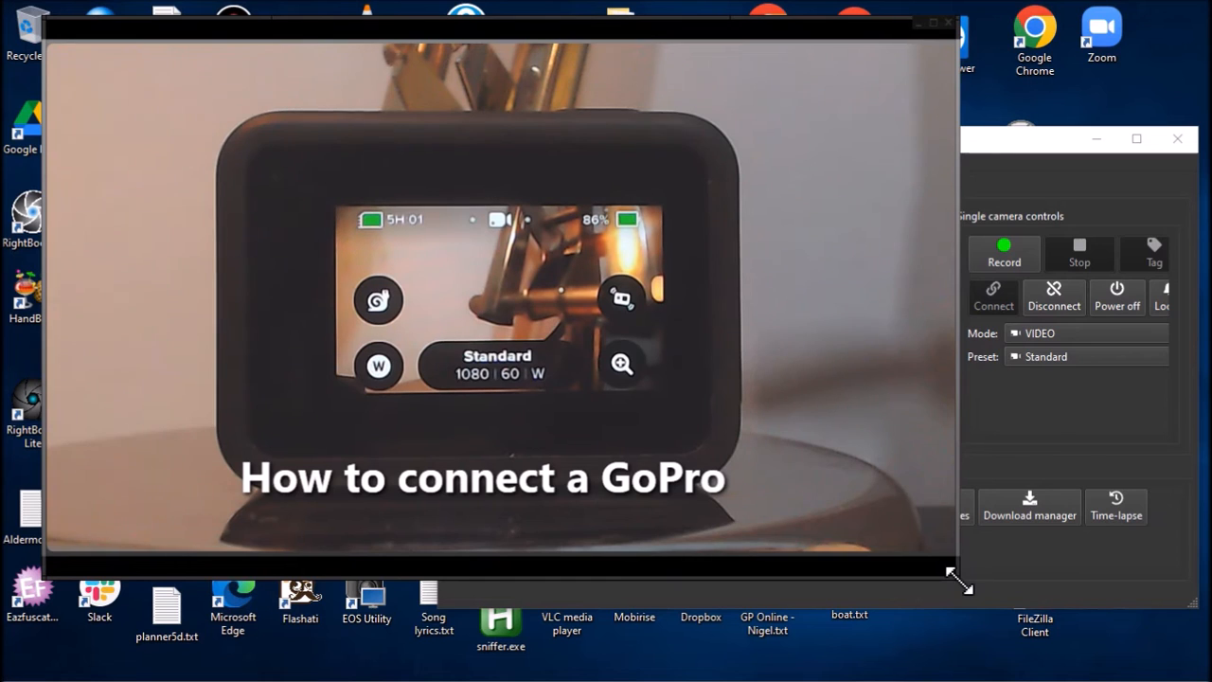
left_click(1000, 142)
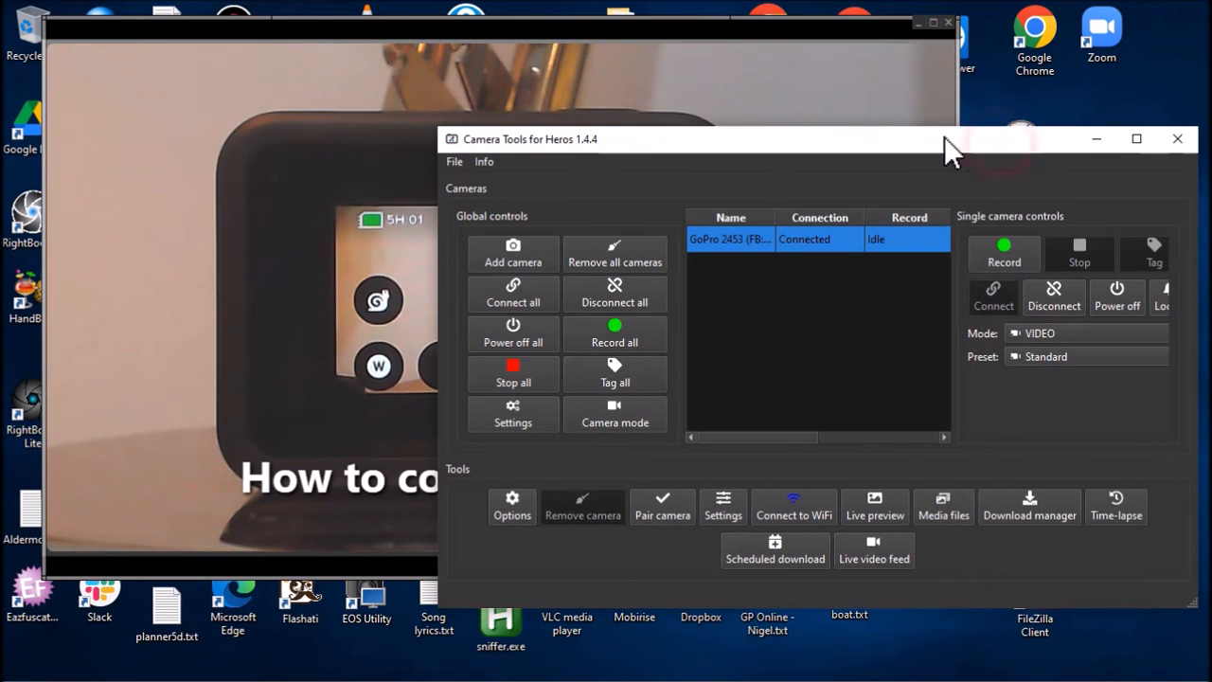
left_click_drag(891, 141, 724, 106)
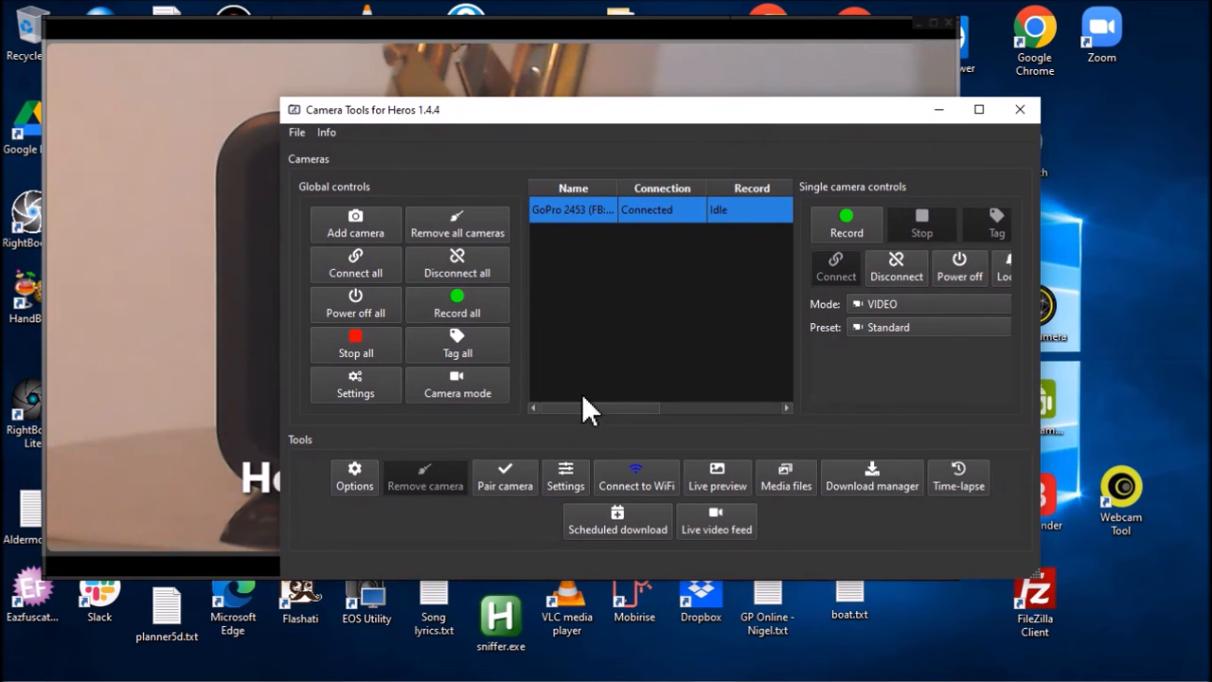
Step: Connect the computer to the selected GoPro's WiFi and check the GP25052453 entry among the available networks
left_click(631, 479)
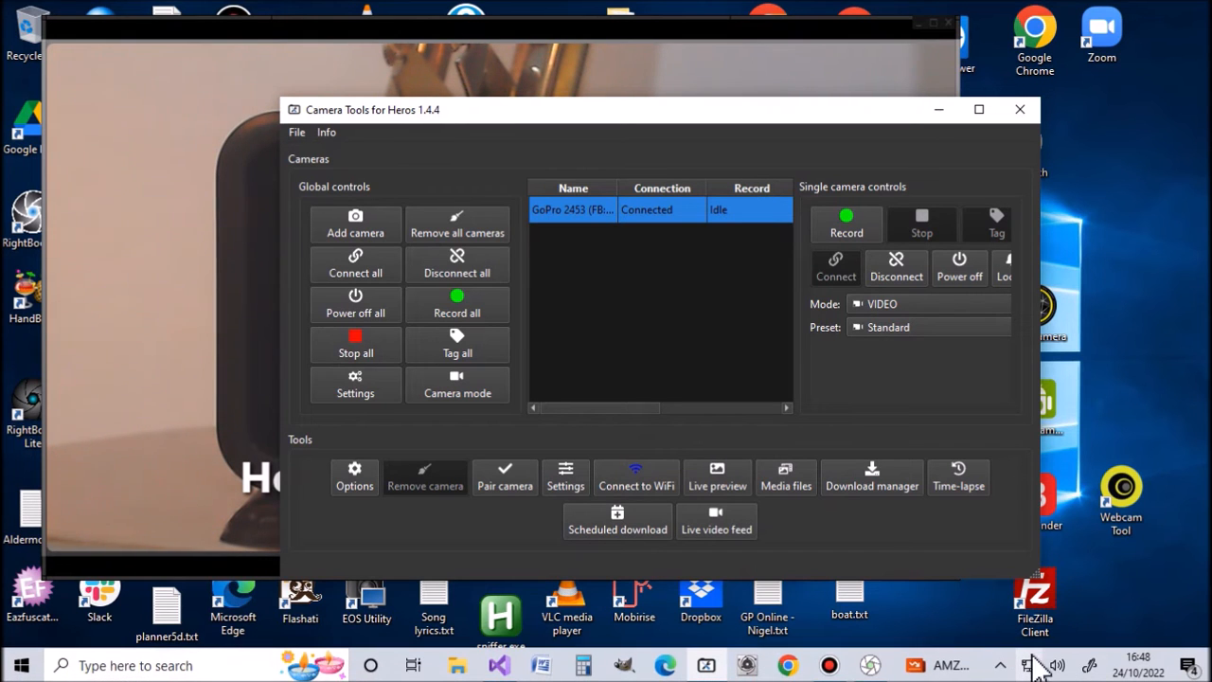
mouse_move(1031, 664)
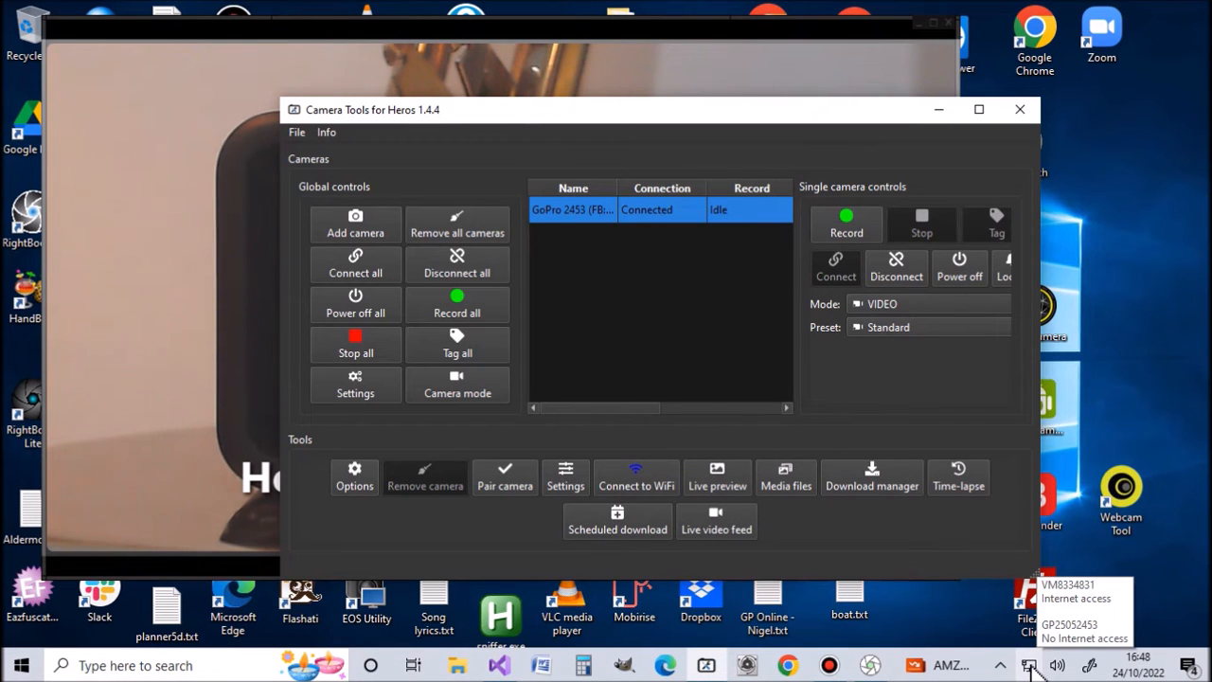
left_click(1029, 666)
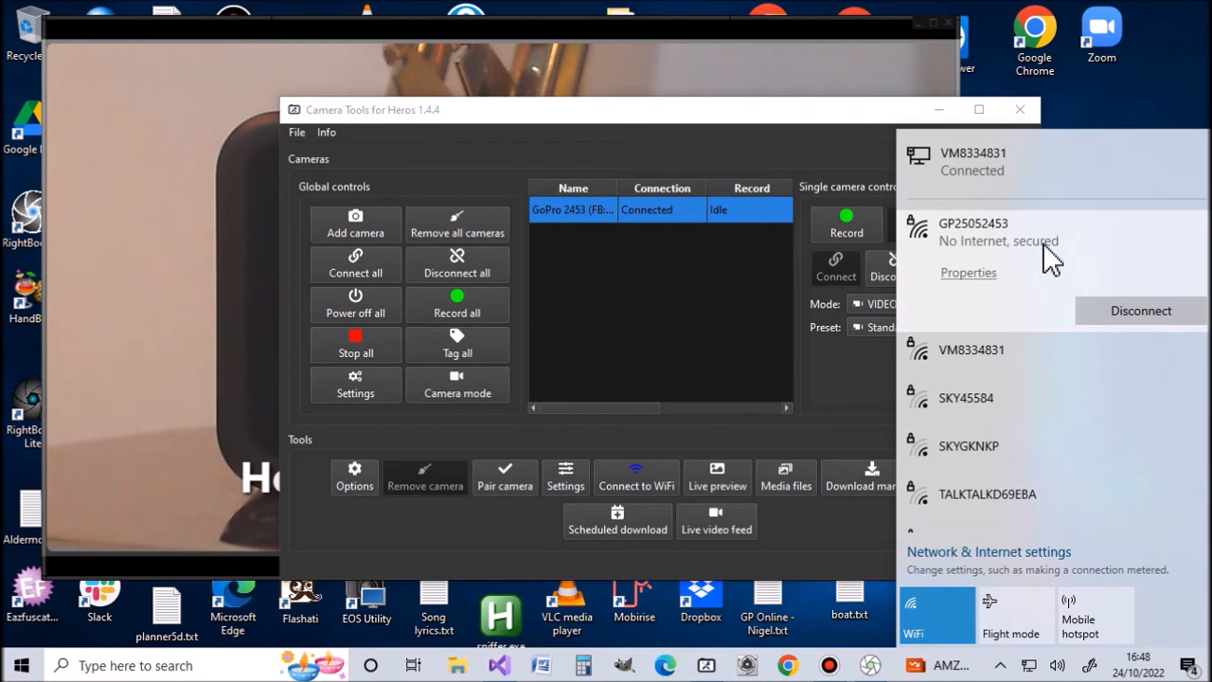
Step: Disconnect the computer from the GP25052453 WiFi network
left_click(1135, 308)
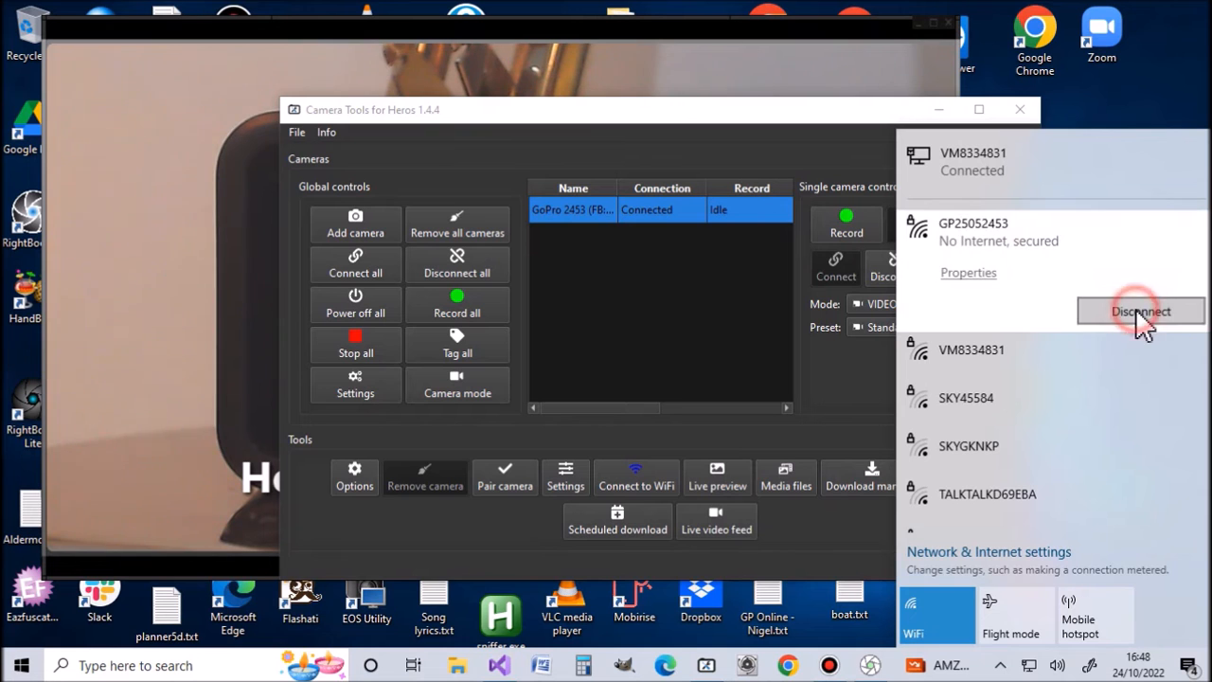
right_click(1042, 237)
left_click(1074, 313)
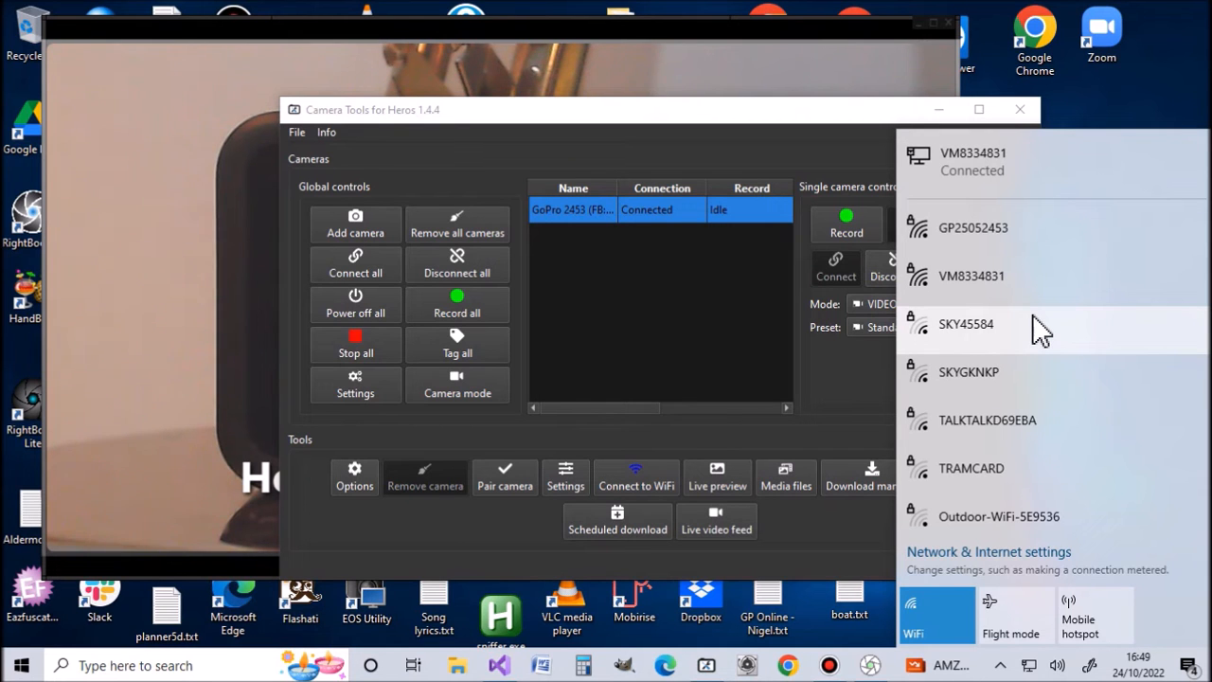
Step: Connect the computer to the GP25052453 WiFi network by entering its security key, and allow the PC to be discoverable on it
left_click(999, 233)
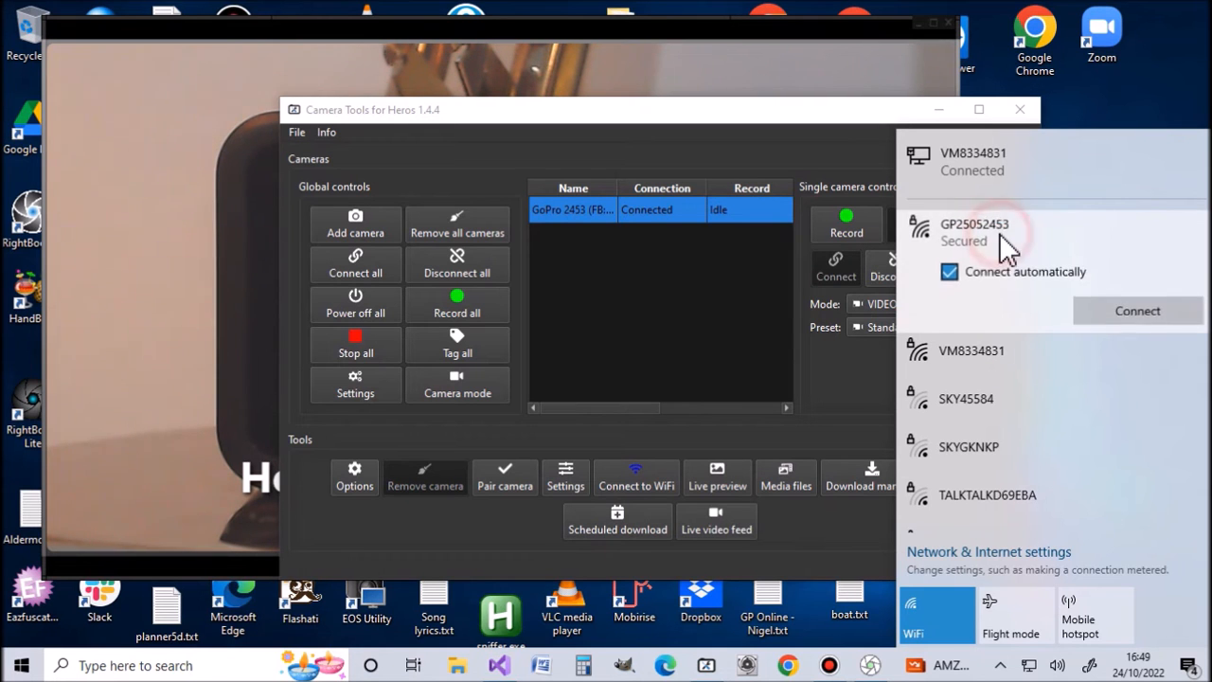
left_click(1113, 315)
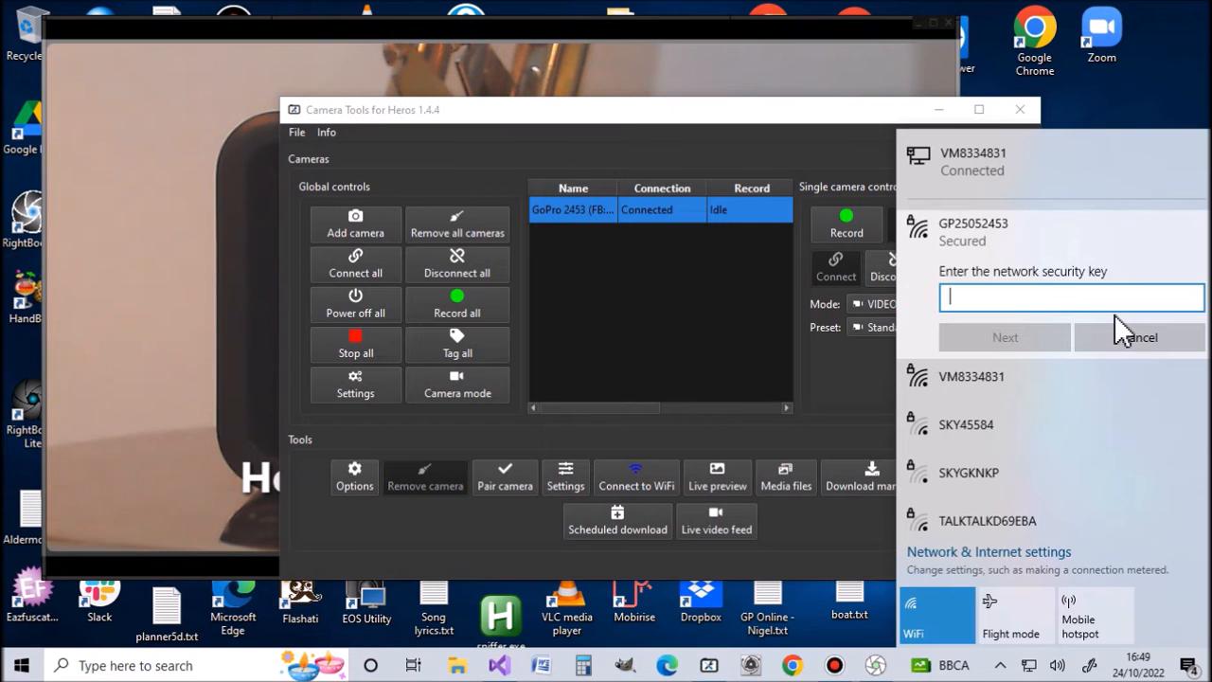
type("••••••••••")
left_click(1030, 336)
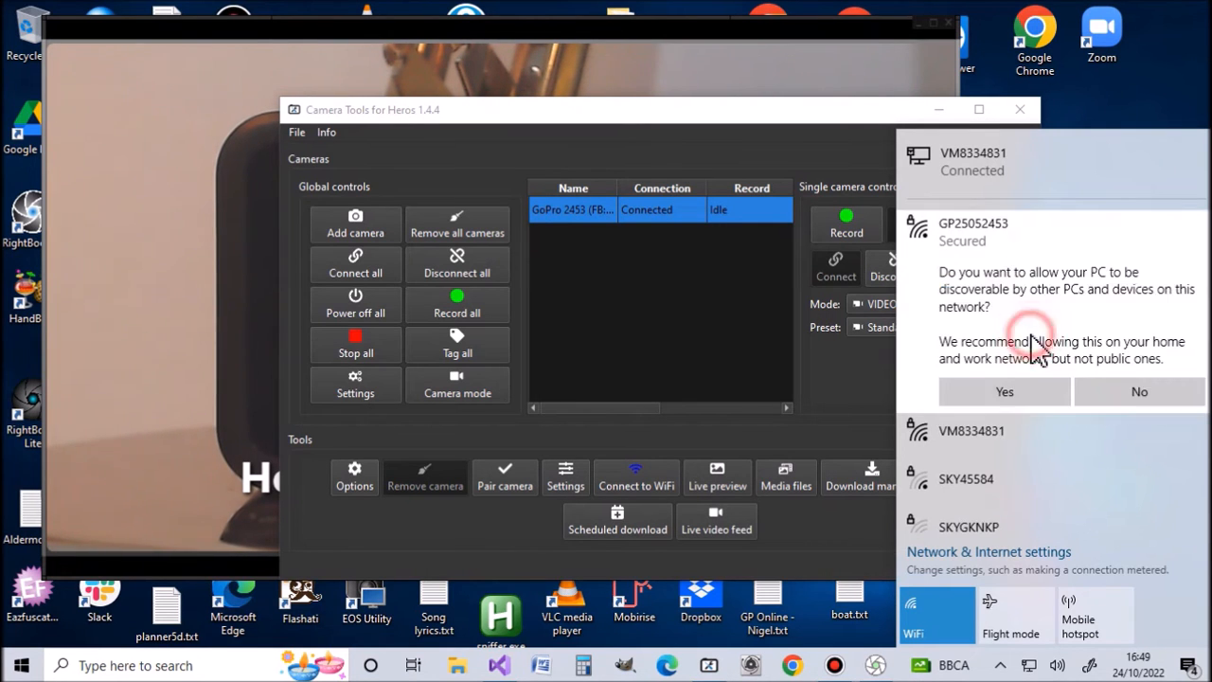
left_click(996, 384)
left_click(1025, 383)
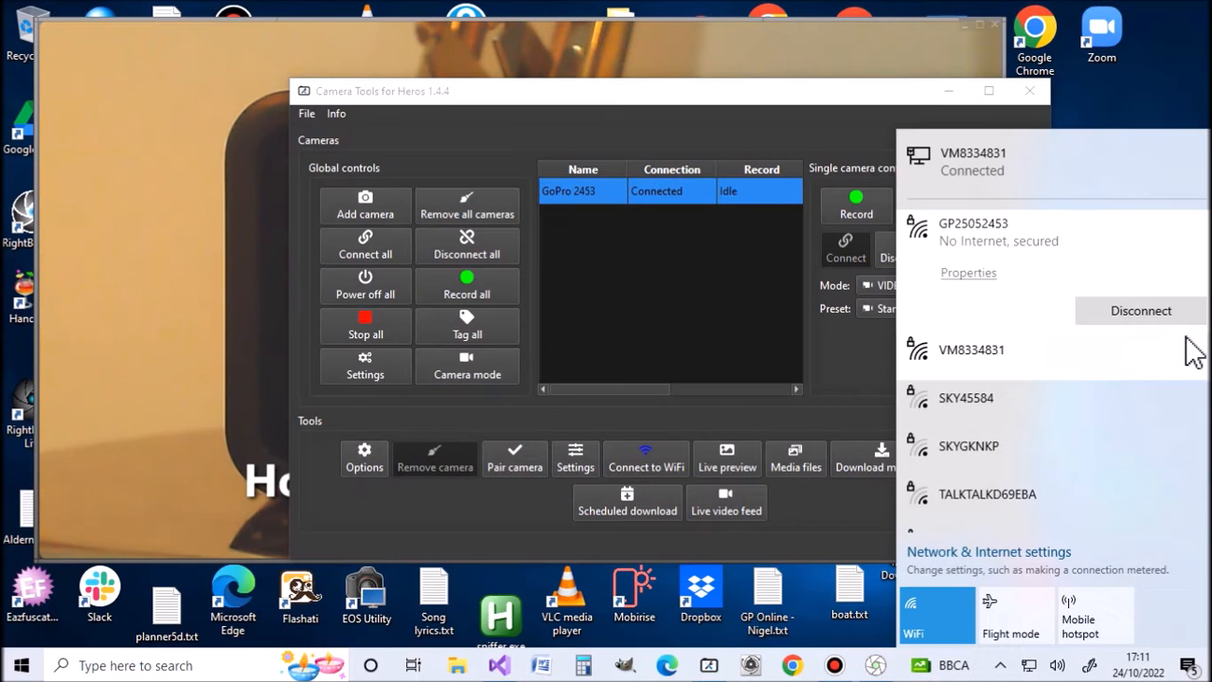
Step: Return to the Camera Tools for Heros window and open the connected GoPro's media files
left_click(669, 96)
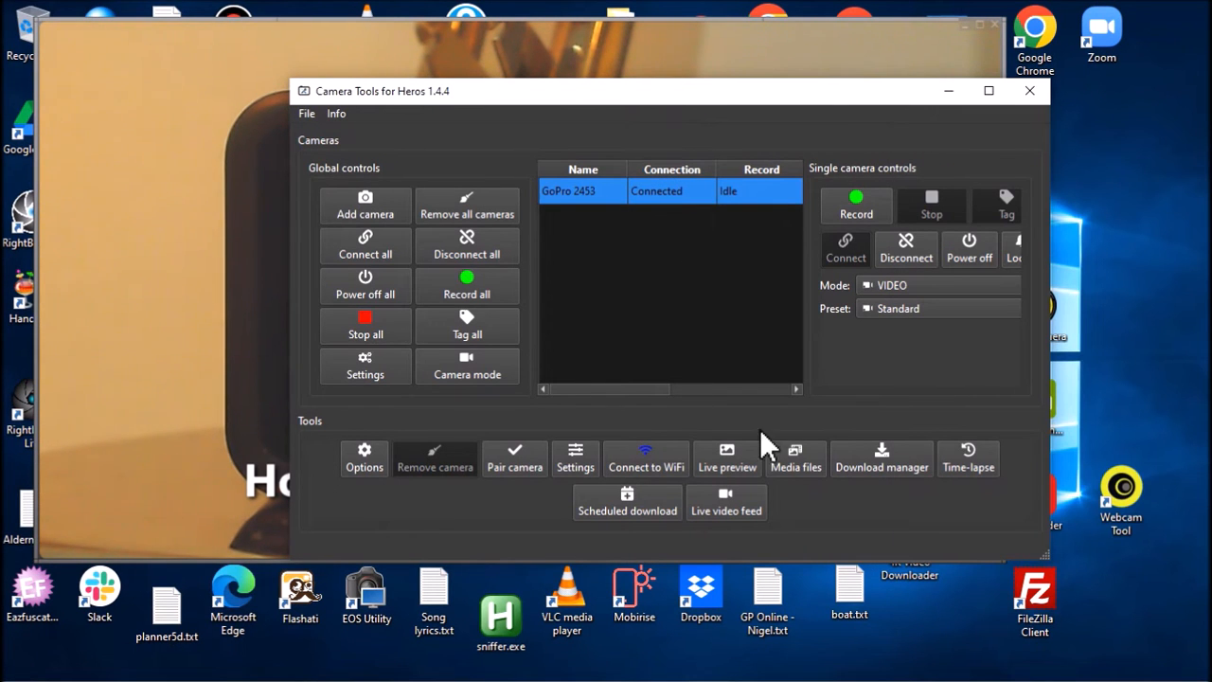
left_click(798, 463)
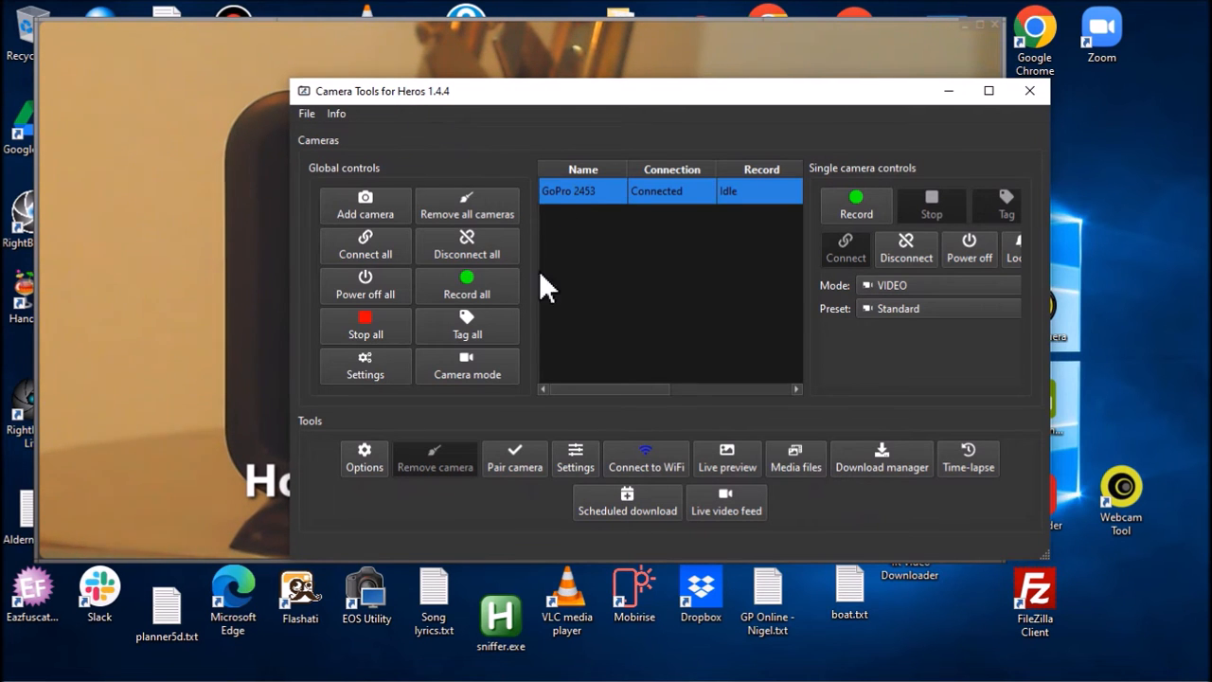
Step: Open the firewall rules in Bitdefender and expand the rule for herocameratools.exe
mouse_move(947, 674)
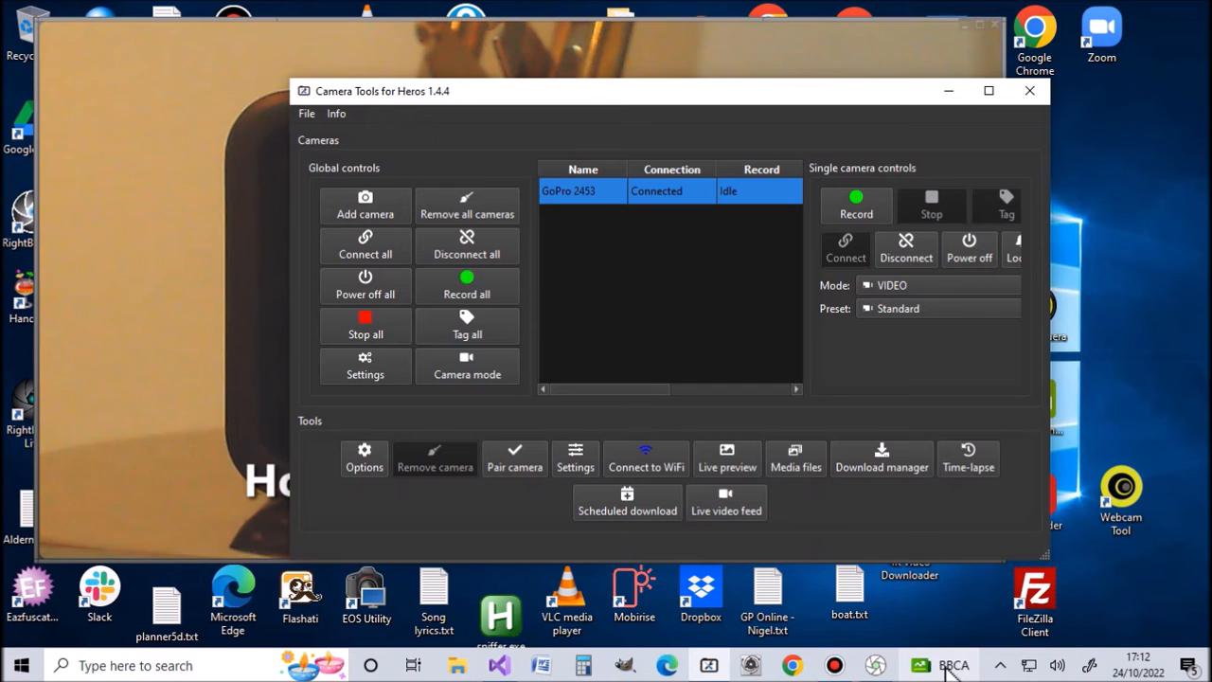
left_click(1001, 666)
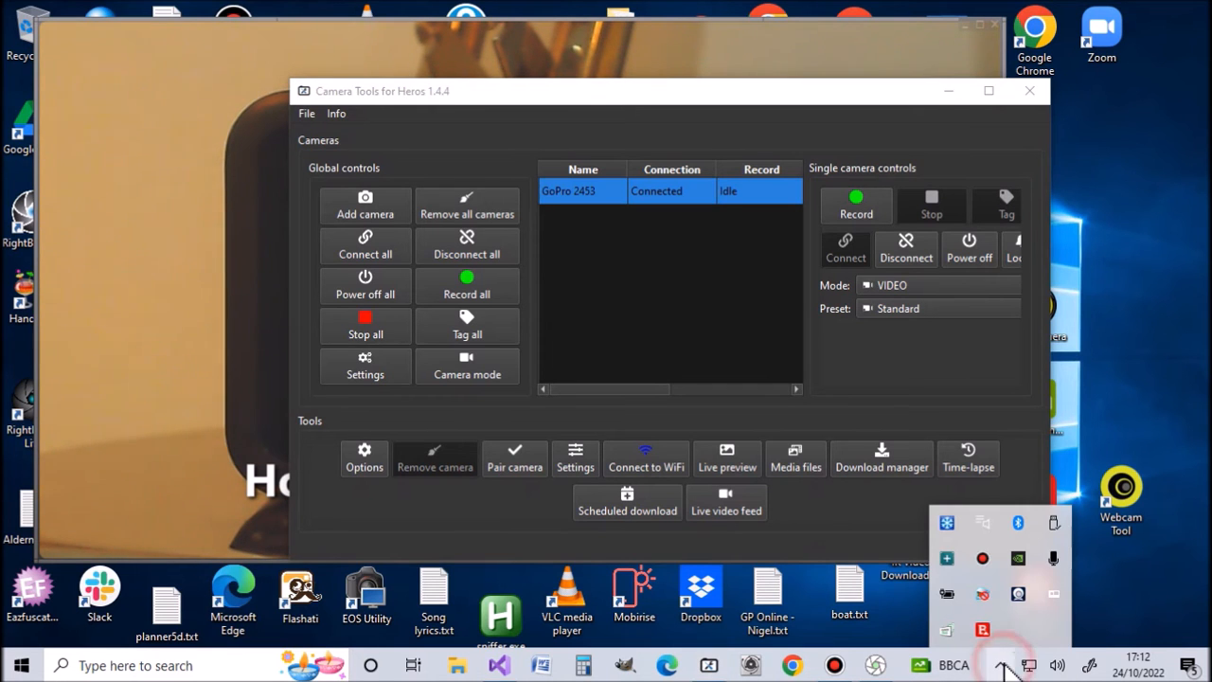
left_click(980, 631)
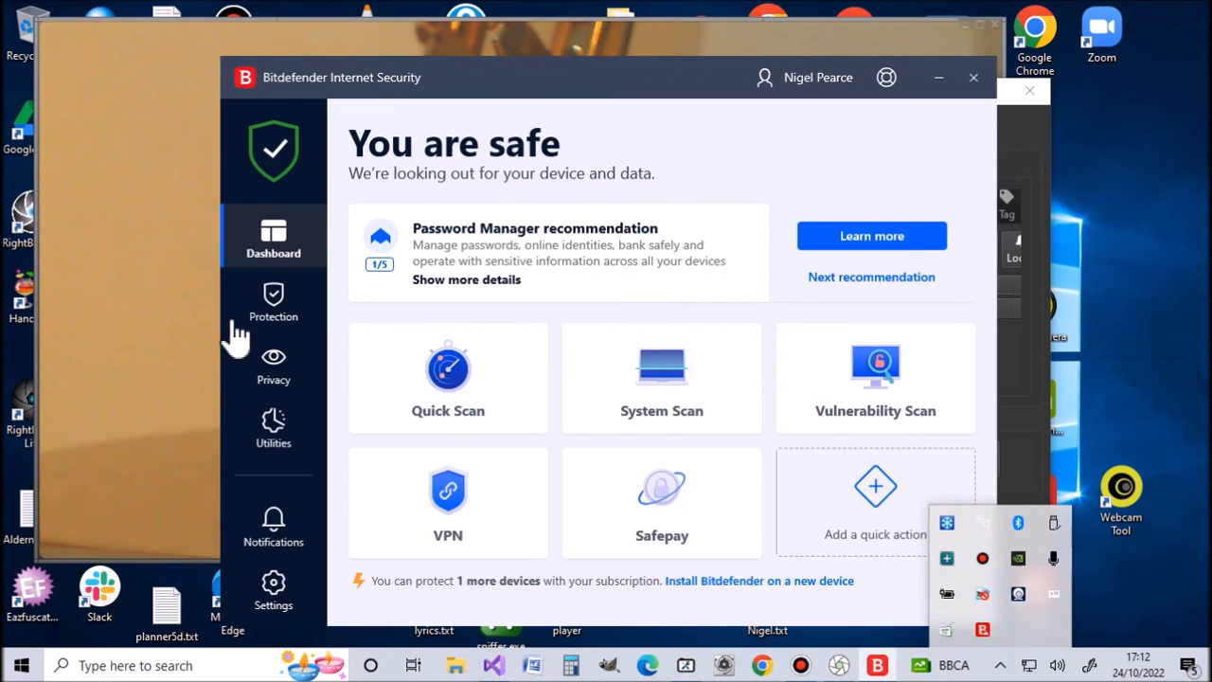
left_click(284, 301)
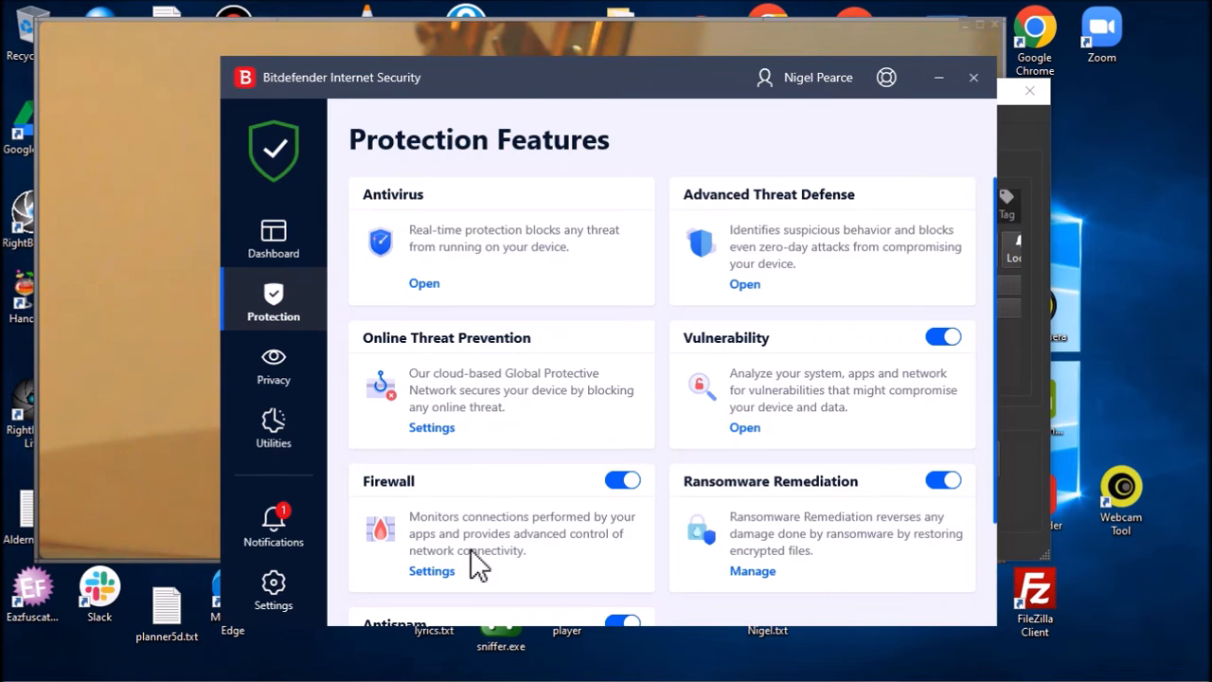
left_click(443, 573)
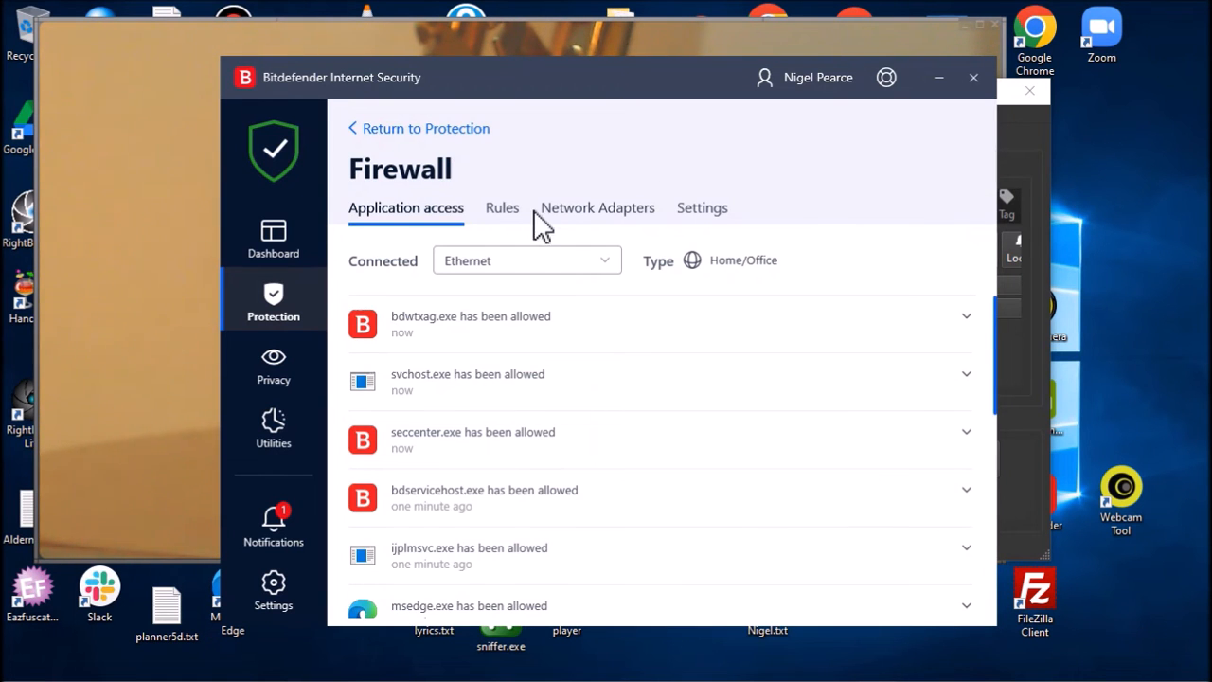
left_click(502, 210)
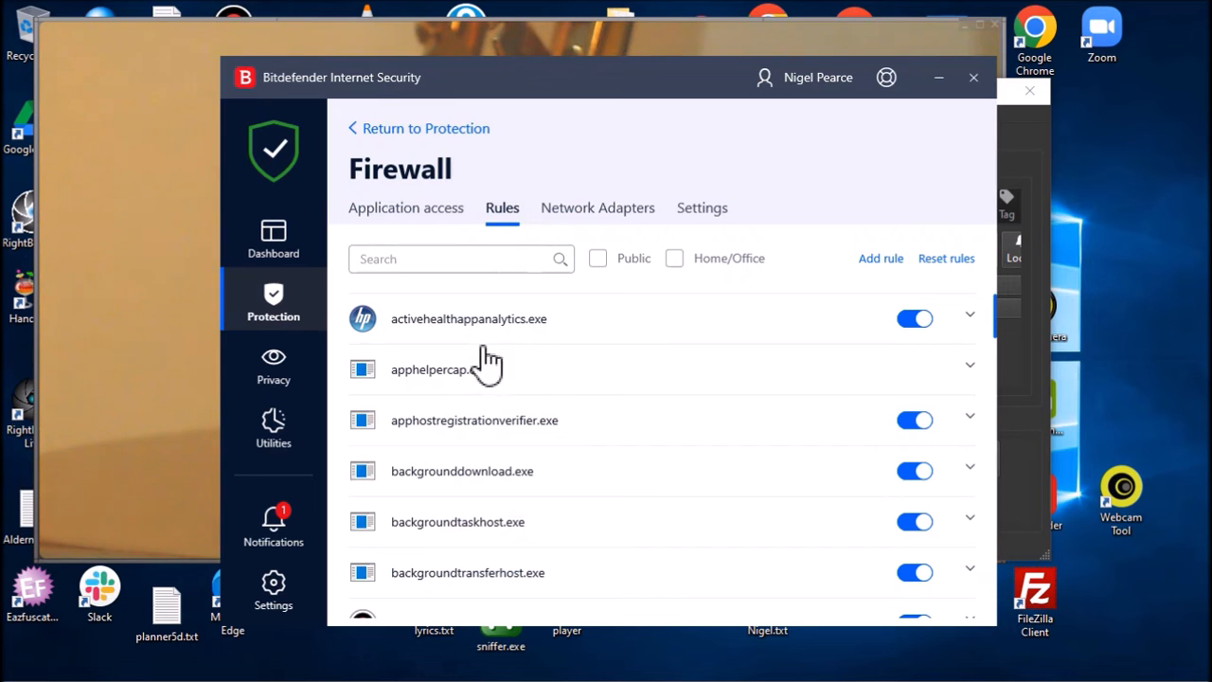
scroll(524, 384, "down", 15)
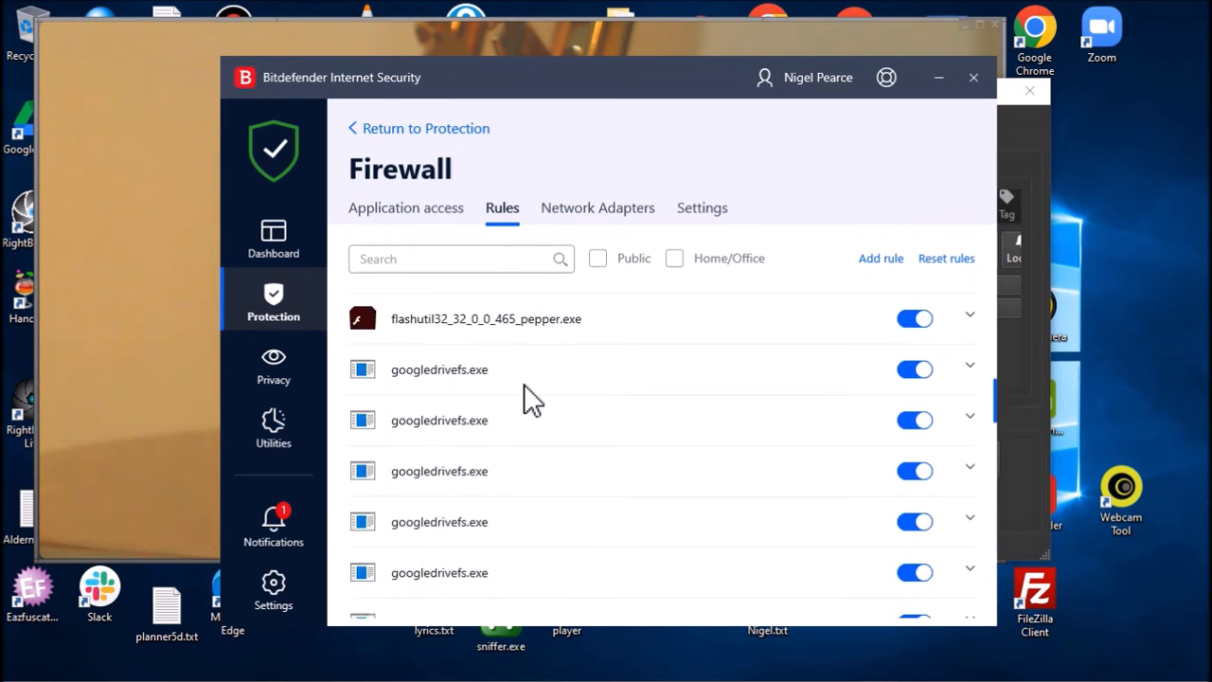
scroll(523, 383, "down", 5)
left_click(421, 407)
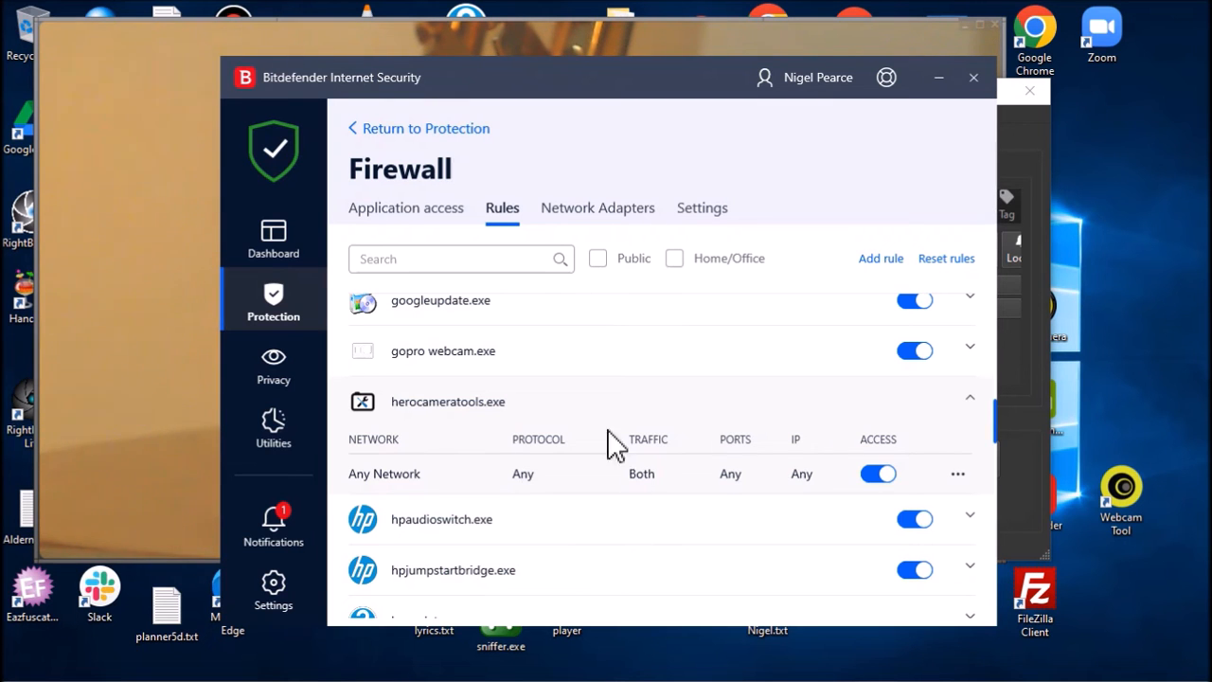
Step: Open the herocameratools.exe rule for editing, read through its full program path and permissions, and cancel the dialog
left_click(957, 474)
left_click(932, 505)
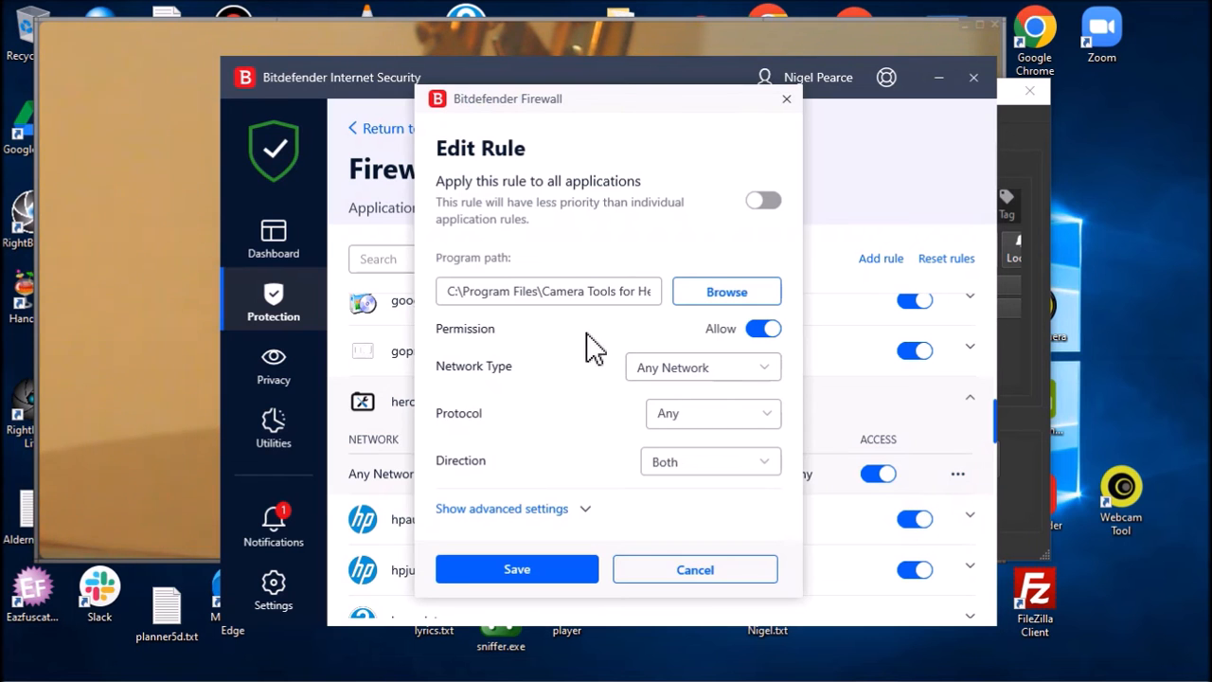
left_click(625, 291)
left_click(552, 290)
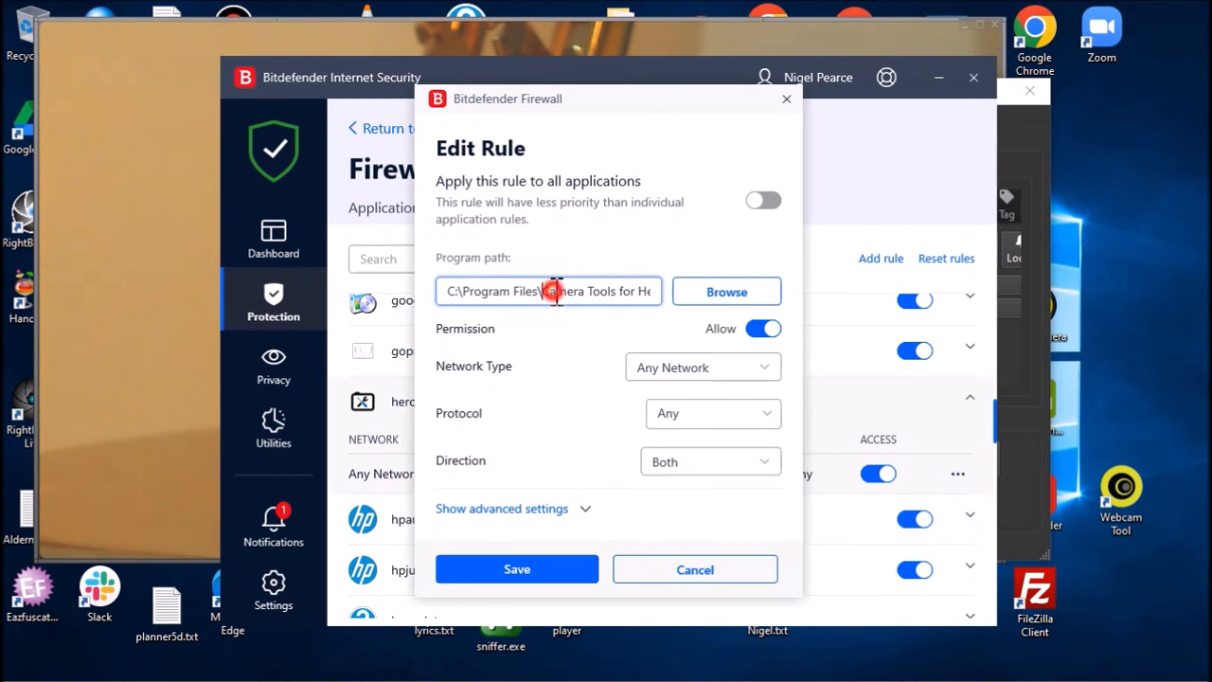
key("Right")
key("Right")
key("Right")
key("Right")
key("Right")
key("Right")
key("Right")
key("Right")
key("Right")
key("Right")
key("Right")
key("Right")
key("Right")
key("Right")
key("Right")
key("Right")
key("Right")
key("Right")
key("Right")
key("Right")
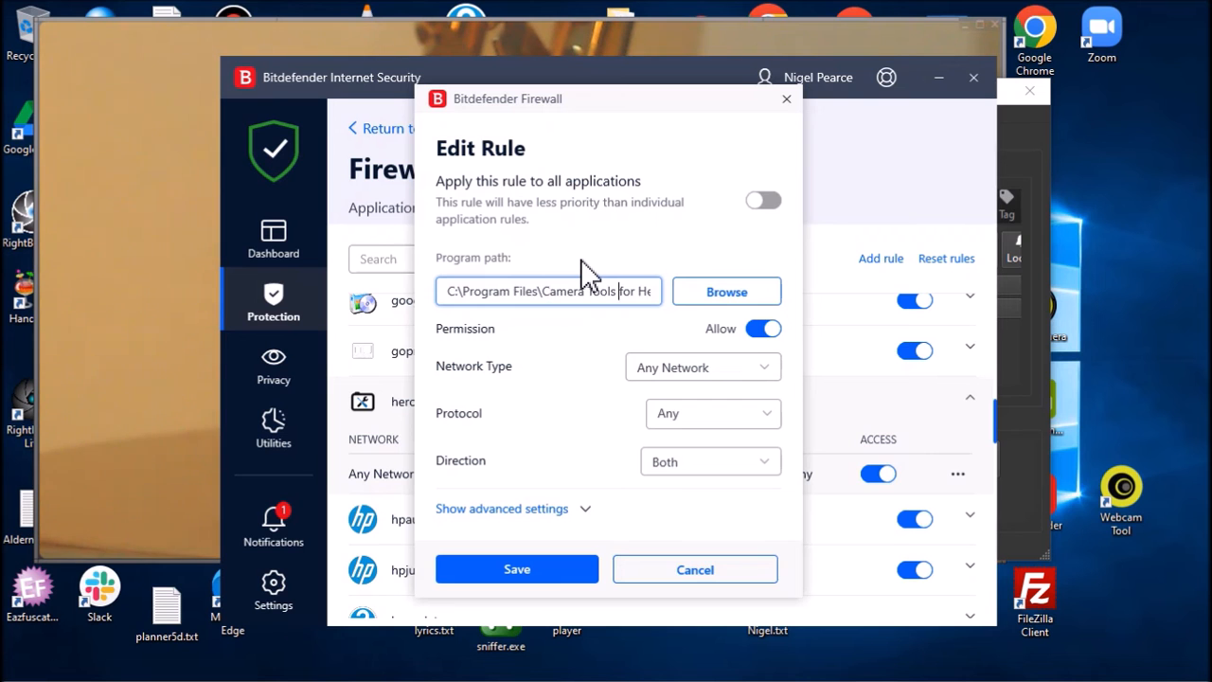
key("Right")
key("Right")
key("Right")
key("Right")
key("Right")
key("Right")
key("Right")
key("Right")
key("Right")
key("Right")
key("Right")
key("Right")
key("Right")
key("Right")
key("Right")
key("Right")
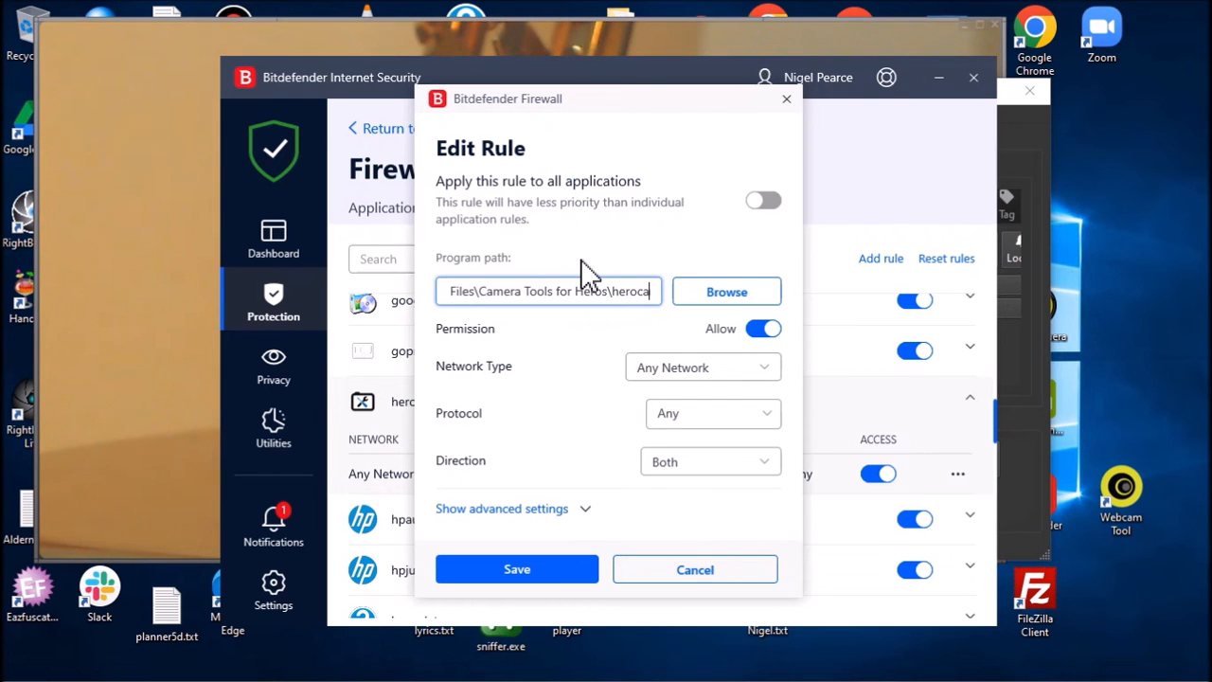
key("Right")
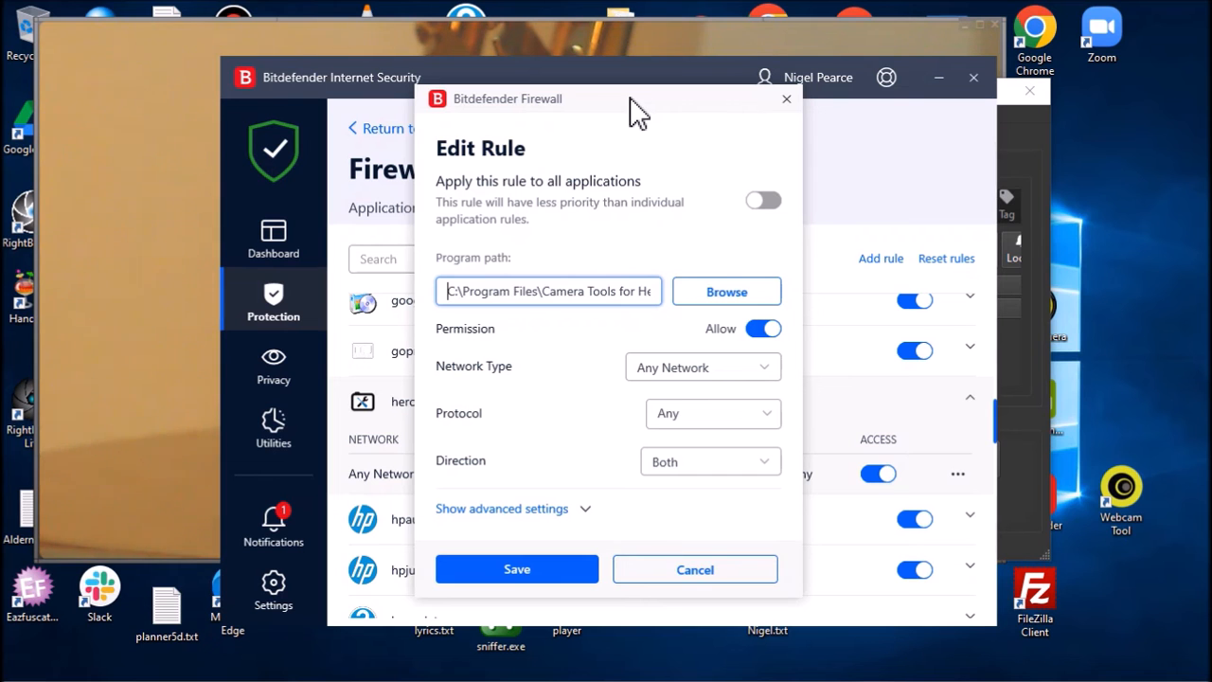
left_click(701, 571)
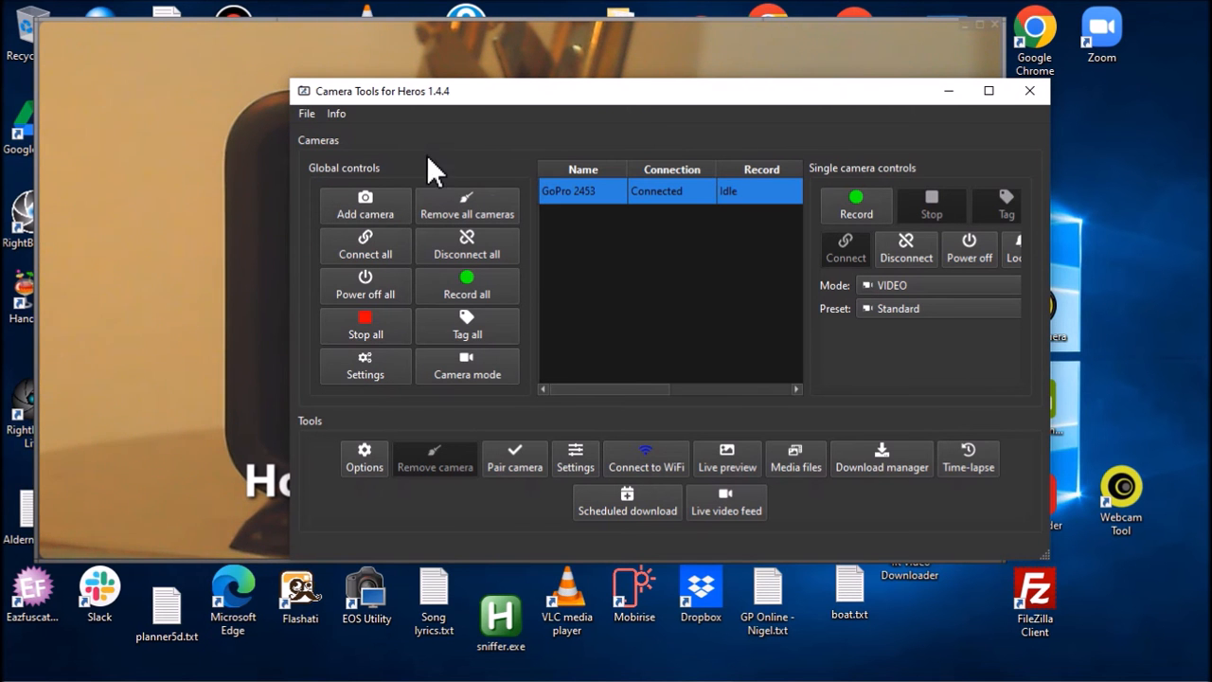
Step: Review the general settings of Camera Tools for Heros, including download folder and live preview mode, and close them
left_click(306, 112)
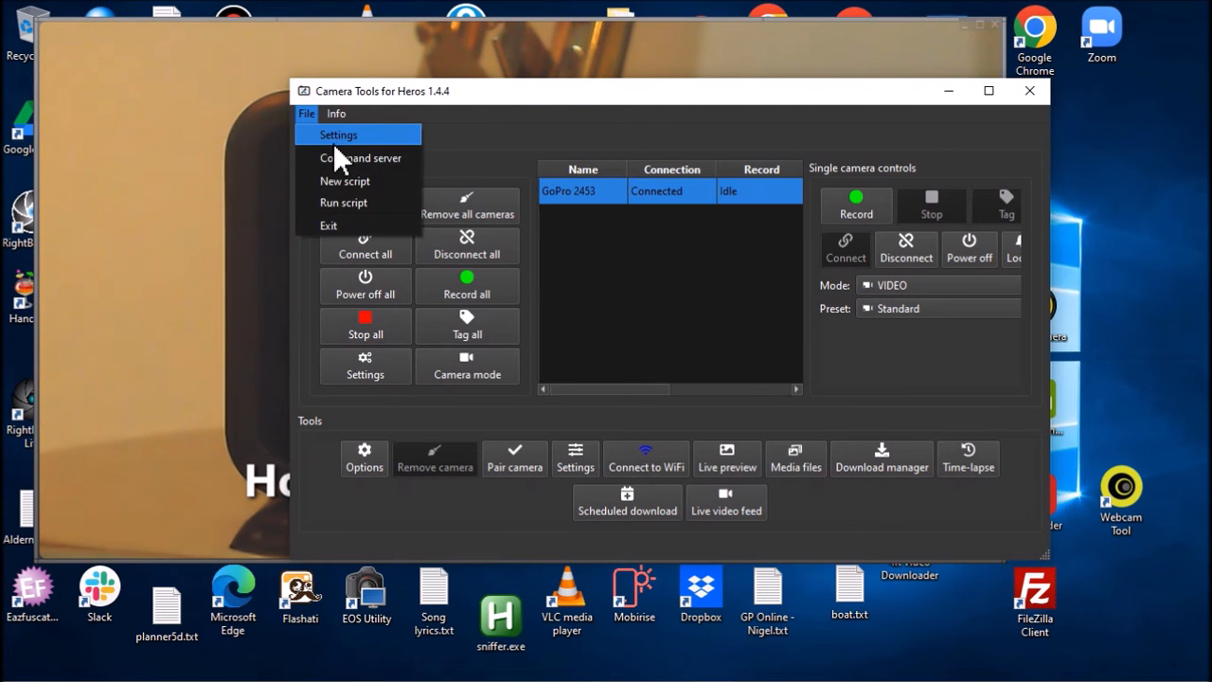
left_click(350, 140)
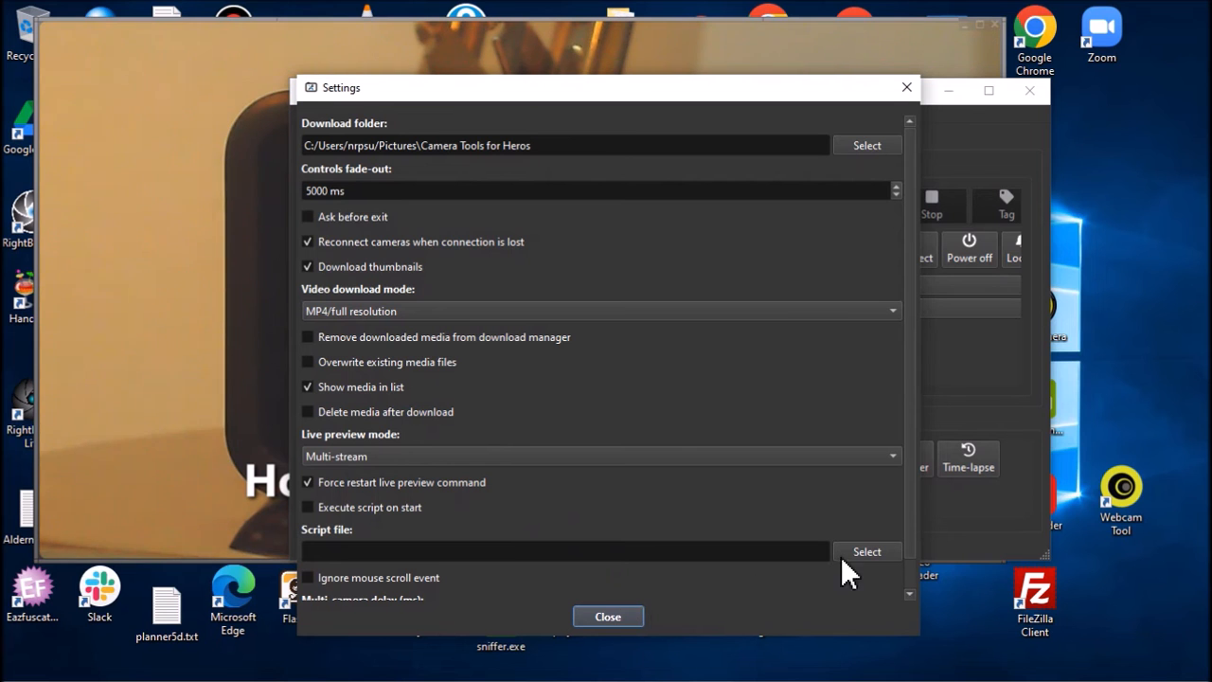
left_click(618, 616)
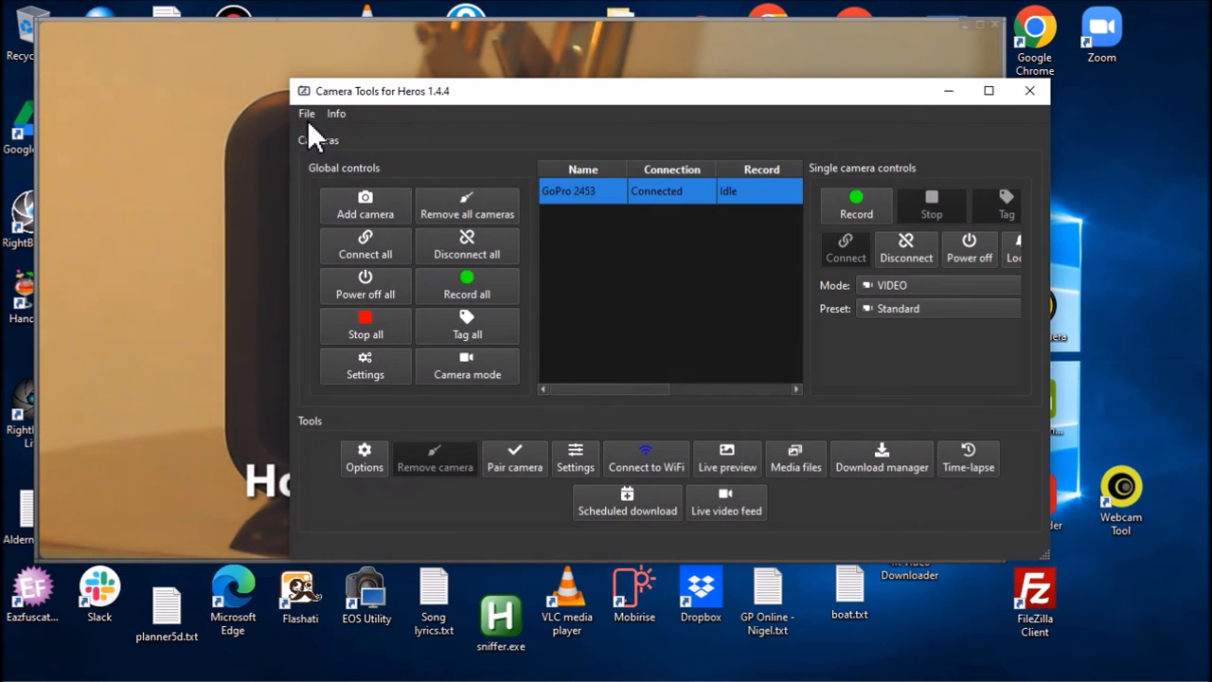
Step: Check the command server's autostart option, port and address, and close its dialog
left_click(308, 117)
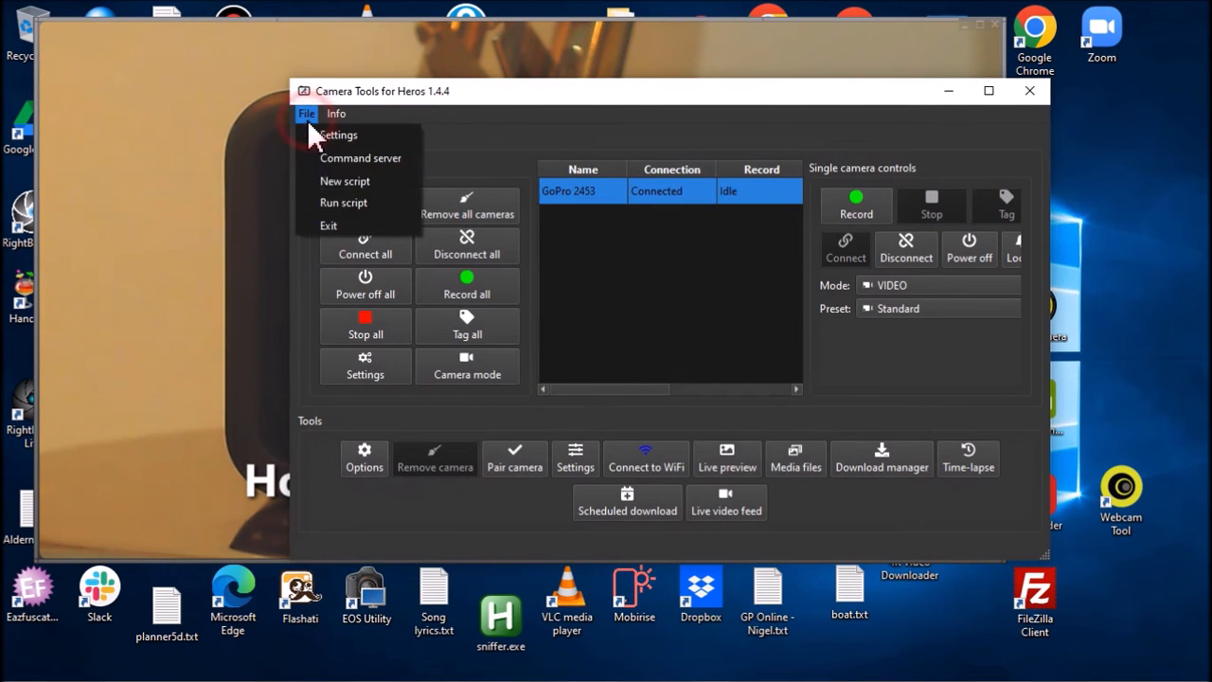
left_click(373, 156)
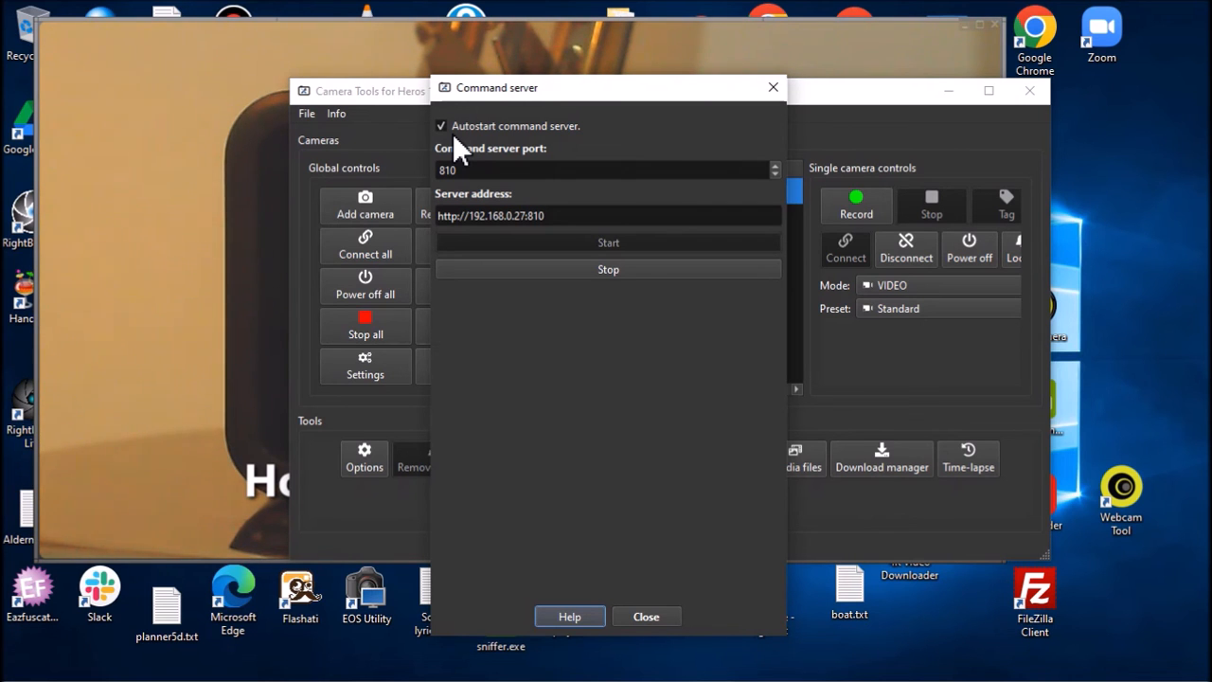
left_click(657, 616)
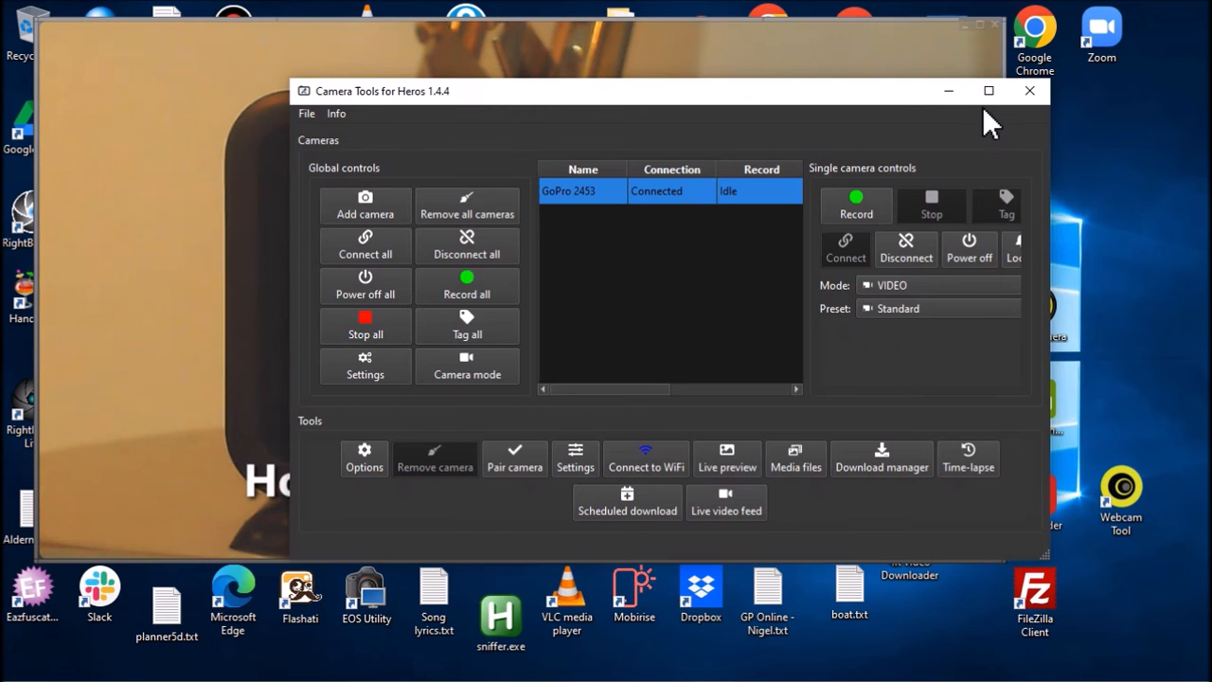
Step: Minimize Camera Tools, open the RightBooth settings, and choose GoPro as the camera for both recording videos and taking photos
left_click(949, 92)
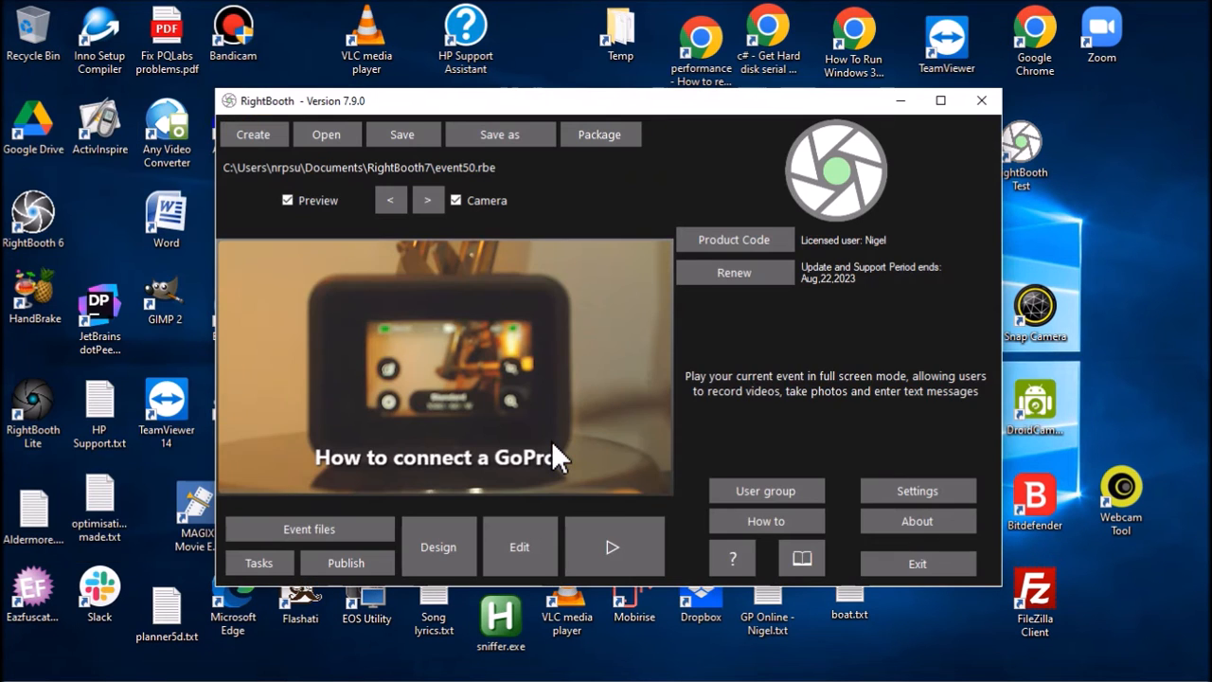
left_click(917, 491)
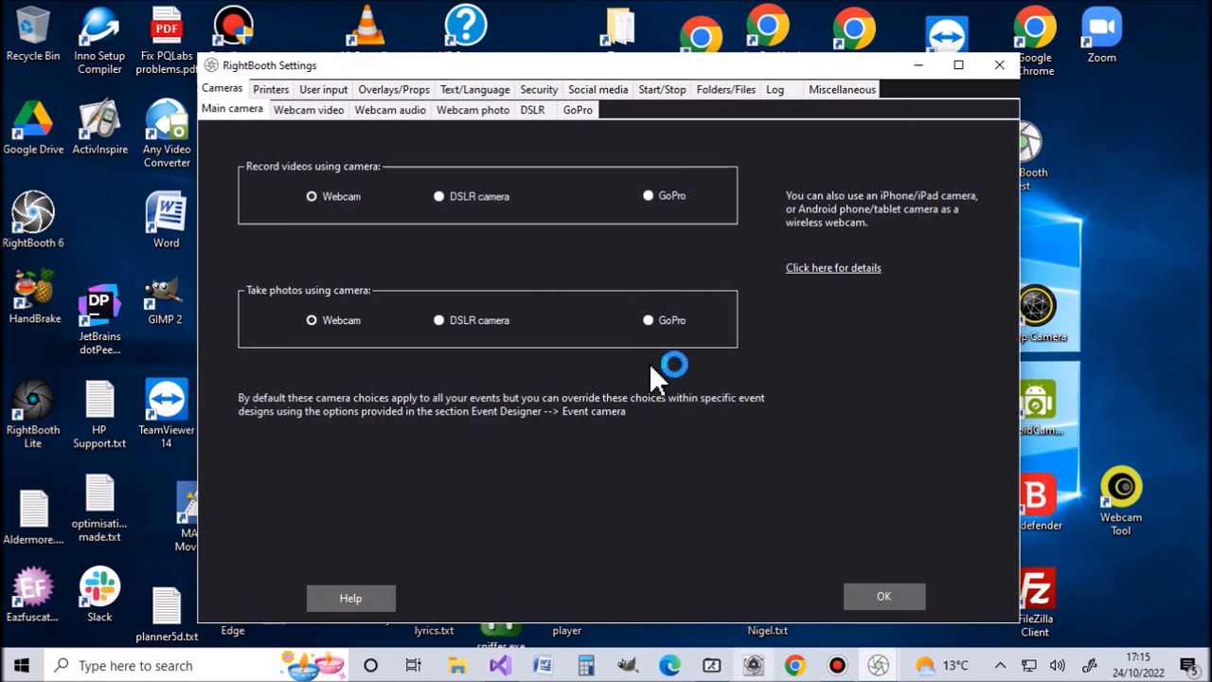
left_click(657, 193)
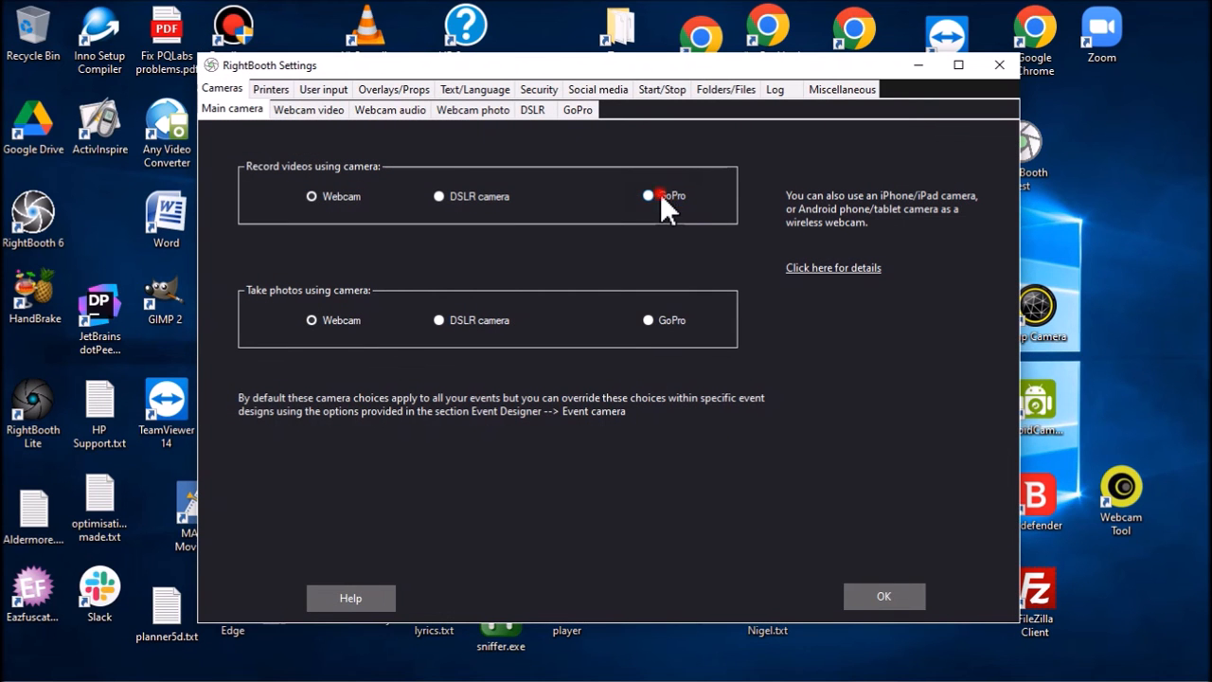
left_click(679, 323)
Step: Run a photo test from RightBooth's GoPro settings and close the resulting photo
left_click(579, 109)
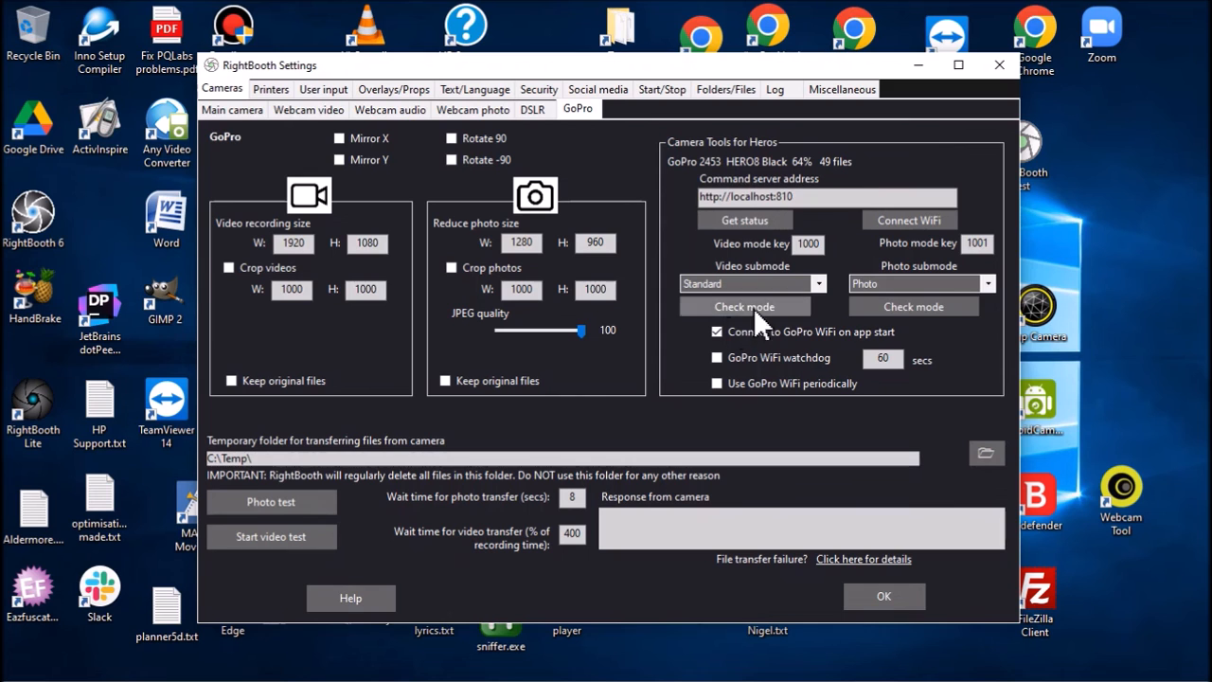
left_click(290, 505)
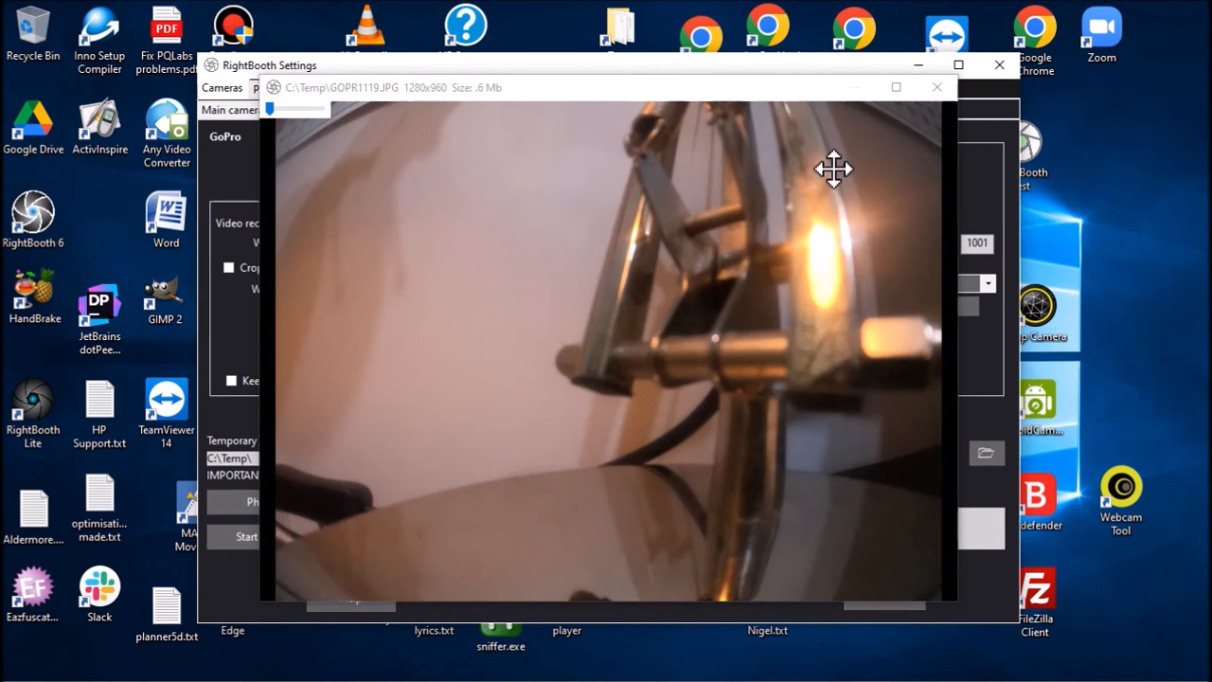
left_click(941, 98)
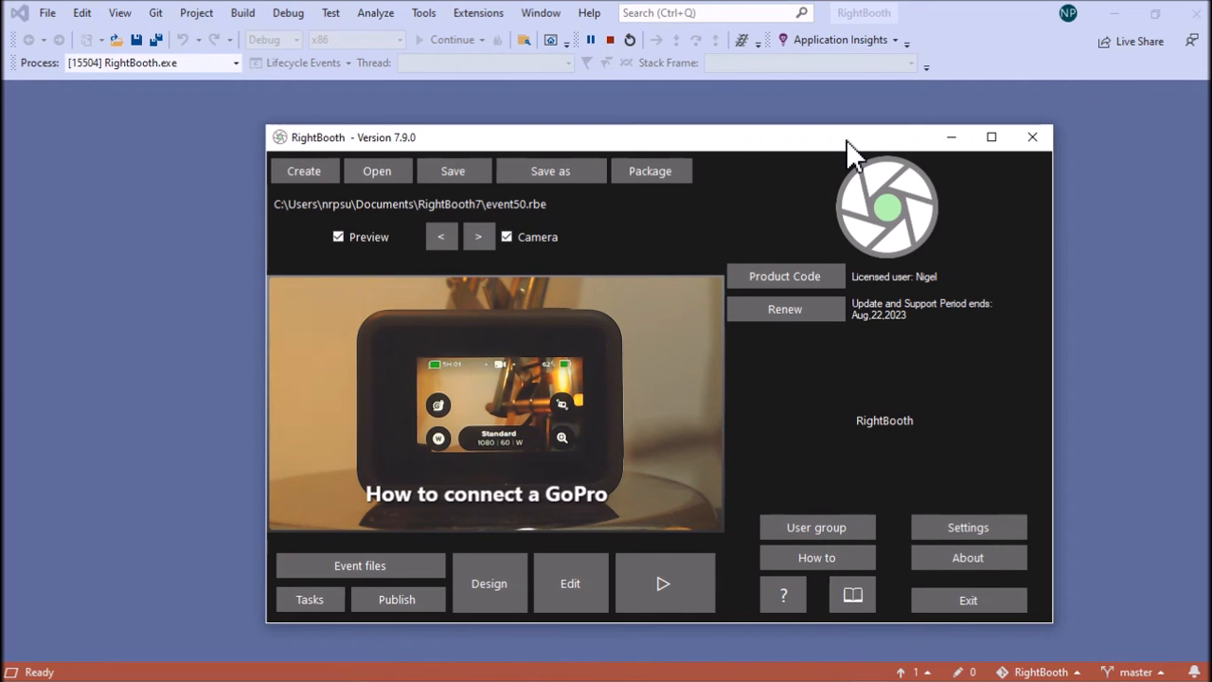
Step: Bring Camera Tools for Heros in front of RightBooth and reposition its window
mouse_move(769, 680)
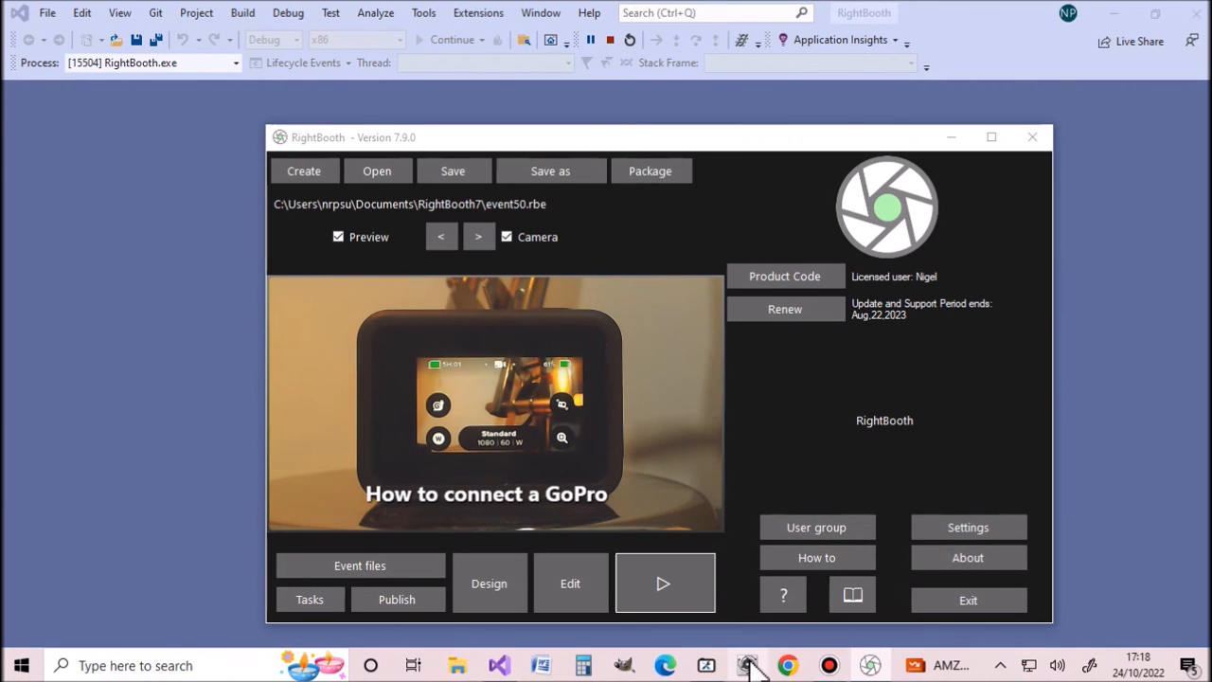
left_click(706, 665)
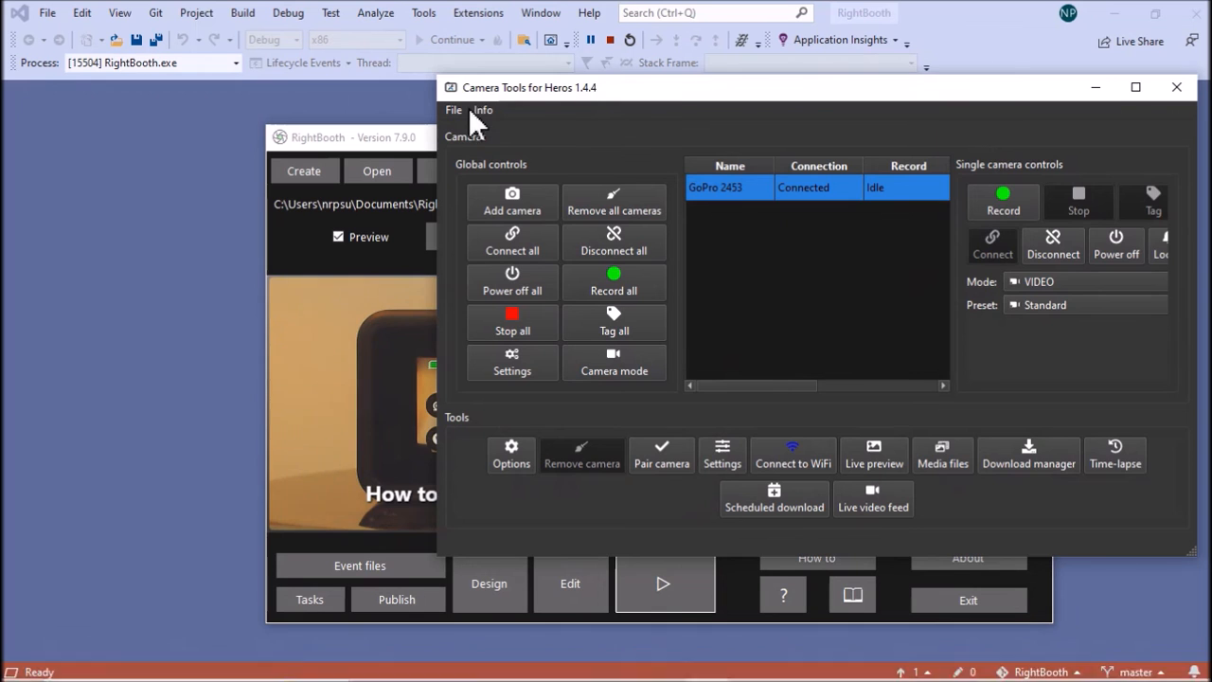
left_click_drag(568, 88, 407, 85)
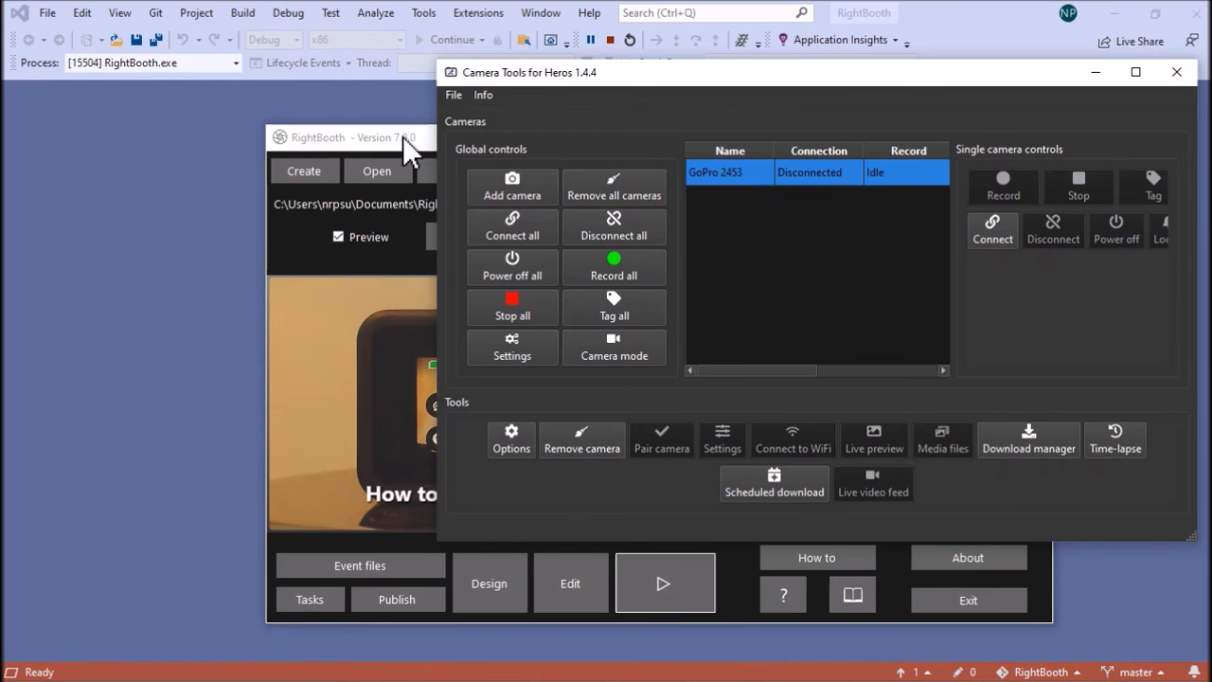
Step: Arrange the RightBooth and Camera Tools for Heros windows side by side so the camera preview and camera controls are both visible
left_click_drag(403, 136, 196, 141)
left_click(711, 72)
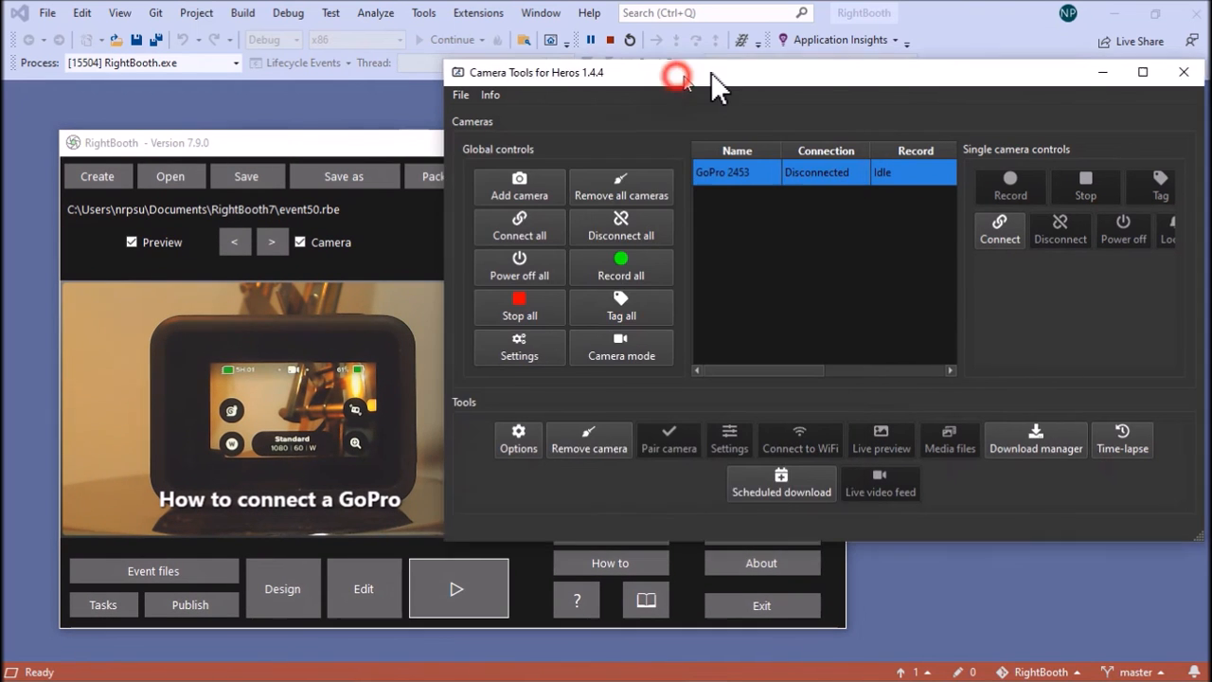
left_click_drag(712, 72, 747, 66)
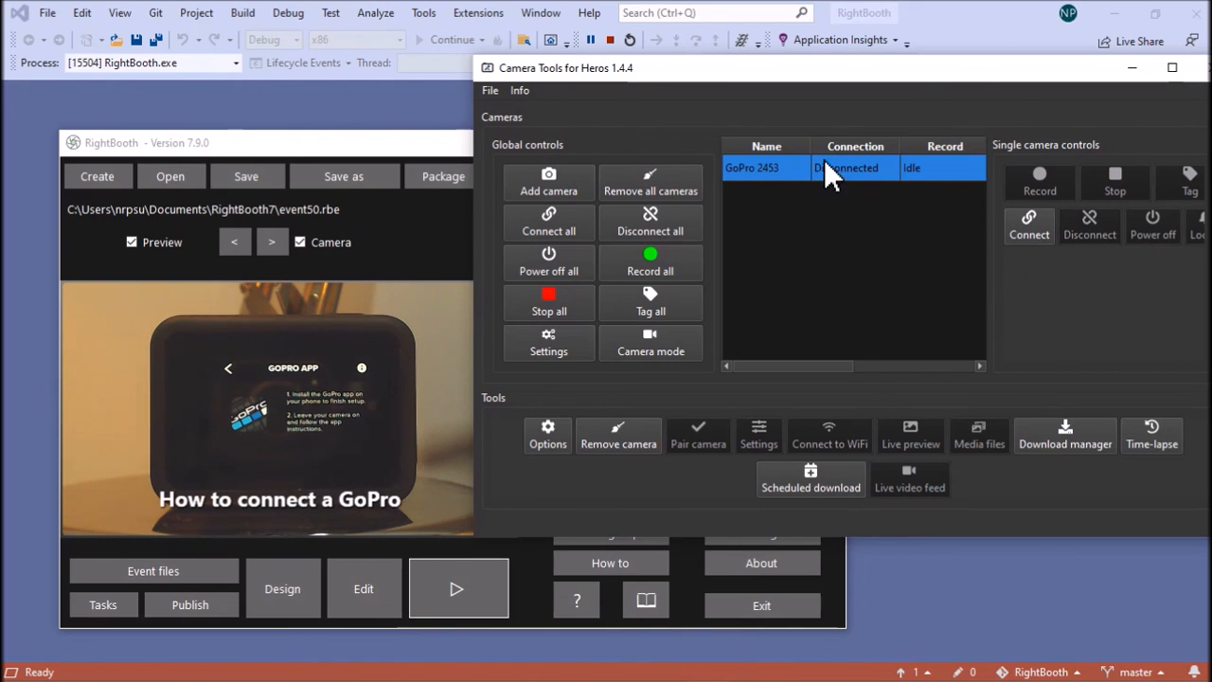
Step: Reconnect the GoPro 2453 camera in Camera Tools for Heros and pair it with the PC
left_click(1011, 224)
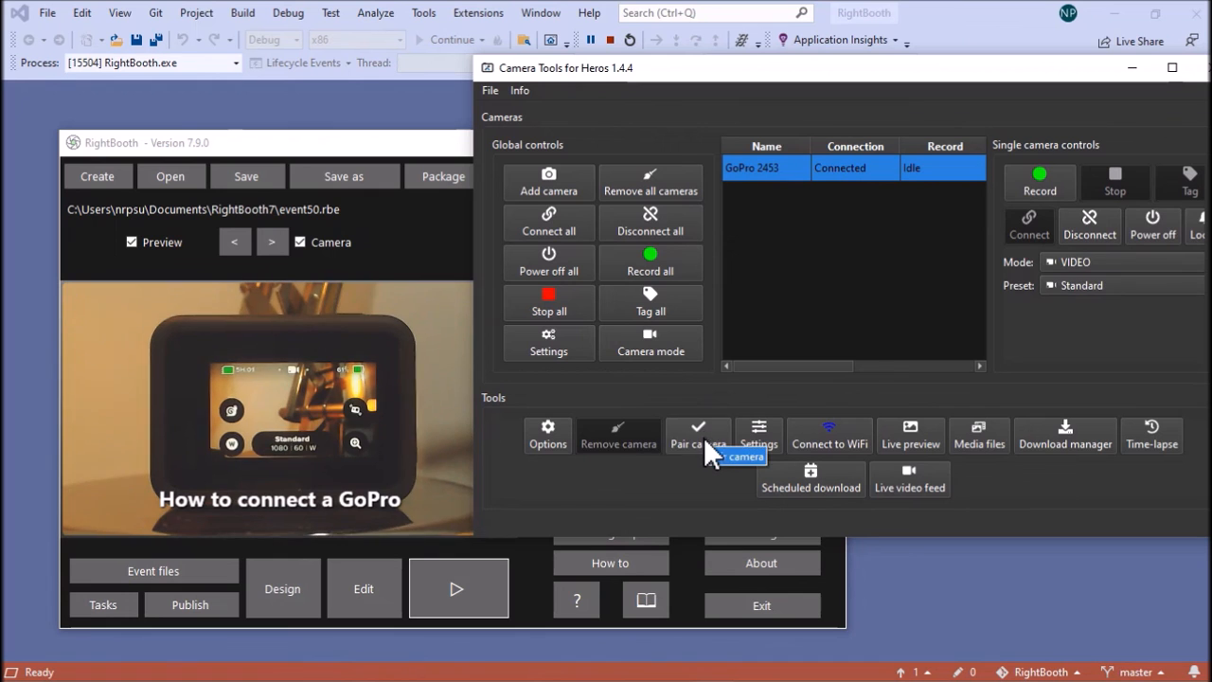
left_click(703, 438)
left_click(873, 317)
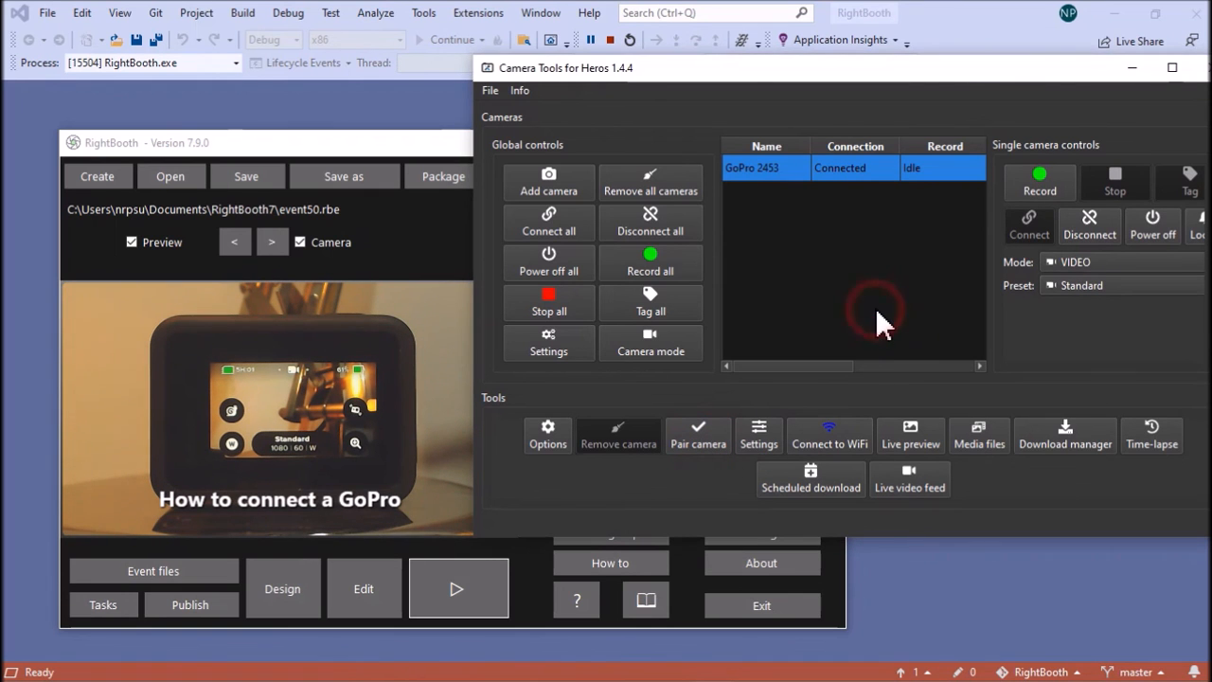
Step: Connect to the GoPro's WiFi, check the connection by viewing its media files, and minimize Camera Tools for Heros
left_click(836, 437)
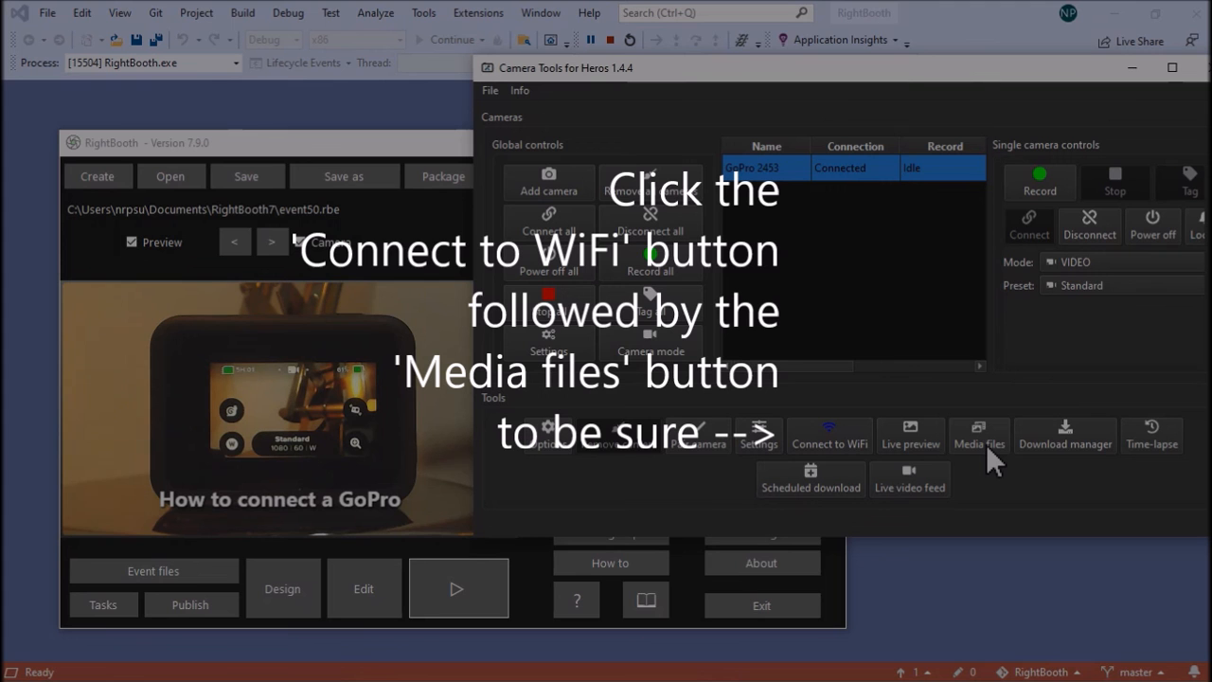
left_click(987, 447)
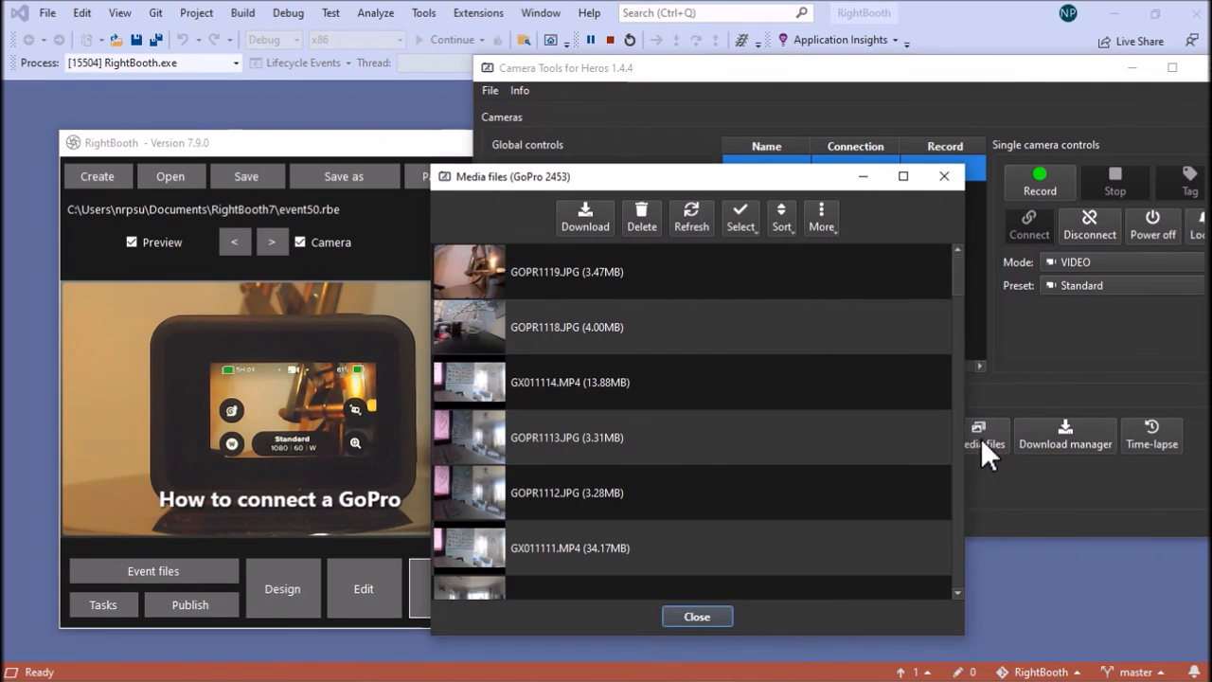
left_click(944, 175)
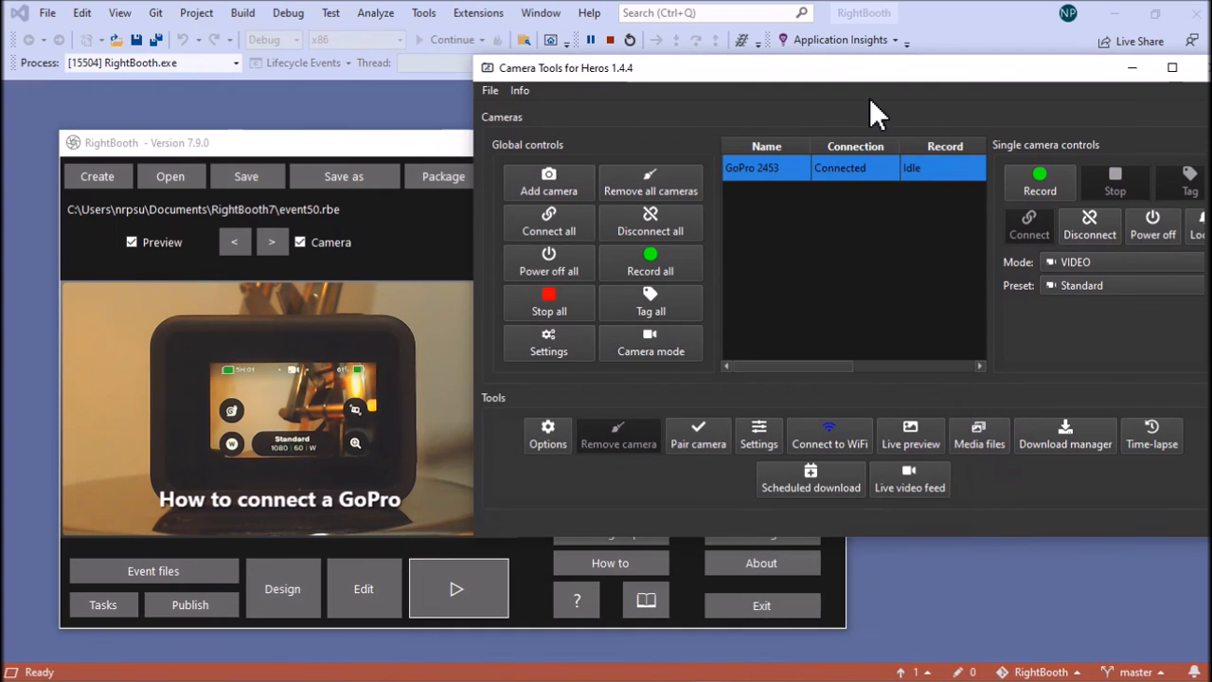
left_click(1131, 67)
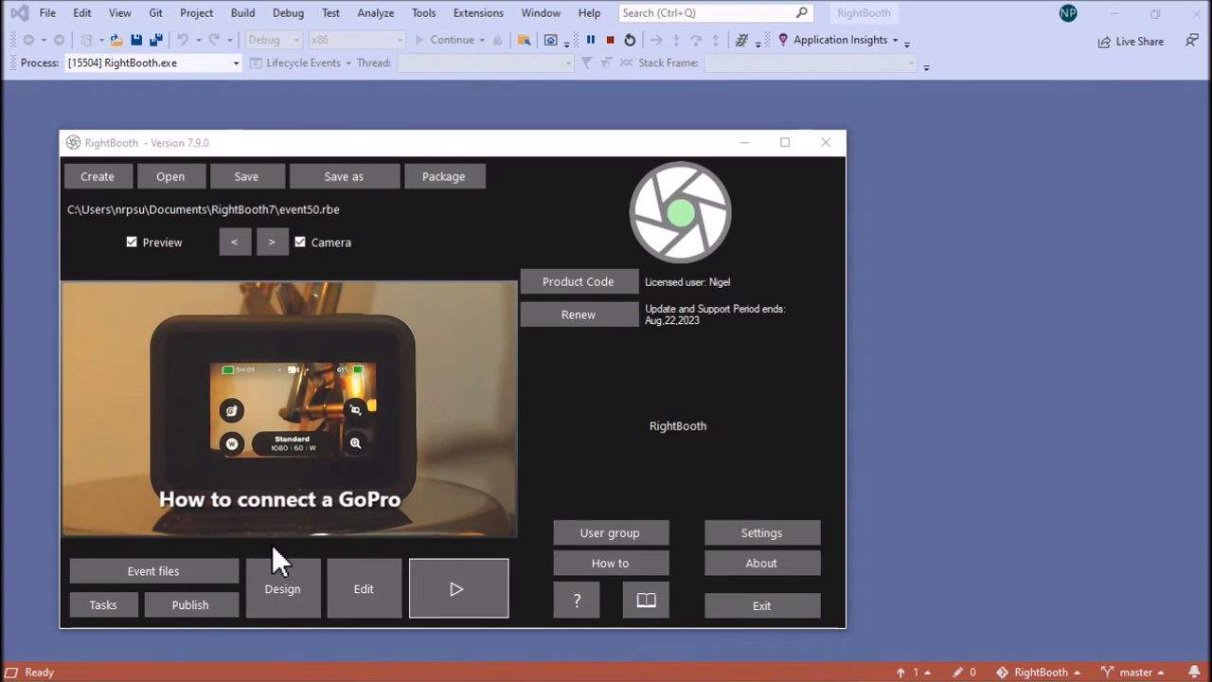